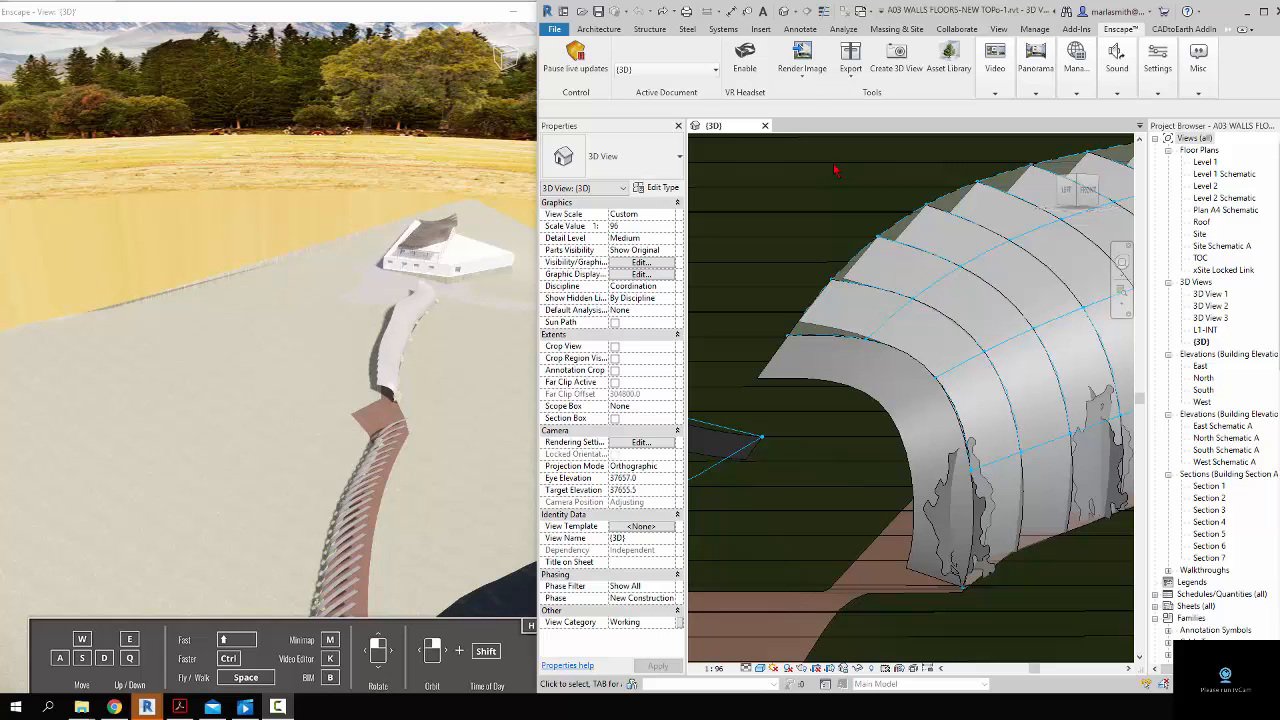
Turn off the Mass category in the 3D view's Visibility/Graphic Overrides and inspect the shade canopy in the Enscape view.
scroll(805, 330, "down", 5)
scroll(805, 328, "down", 4)
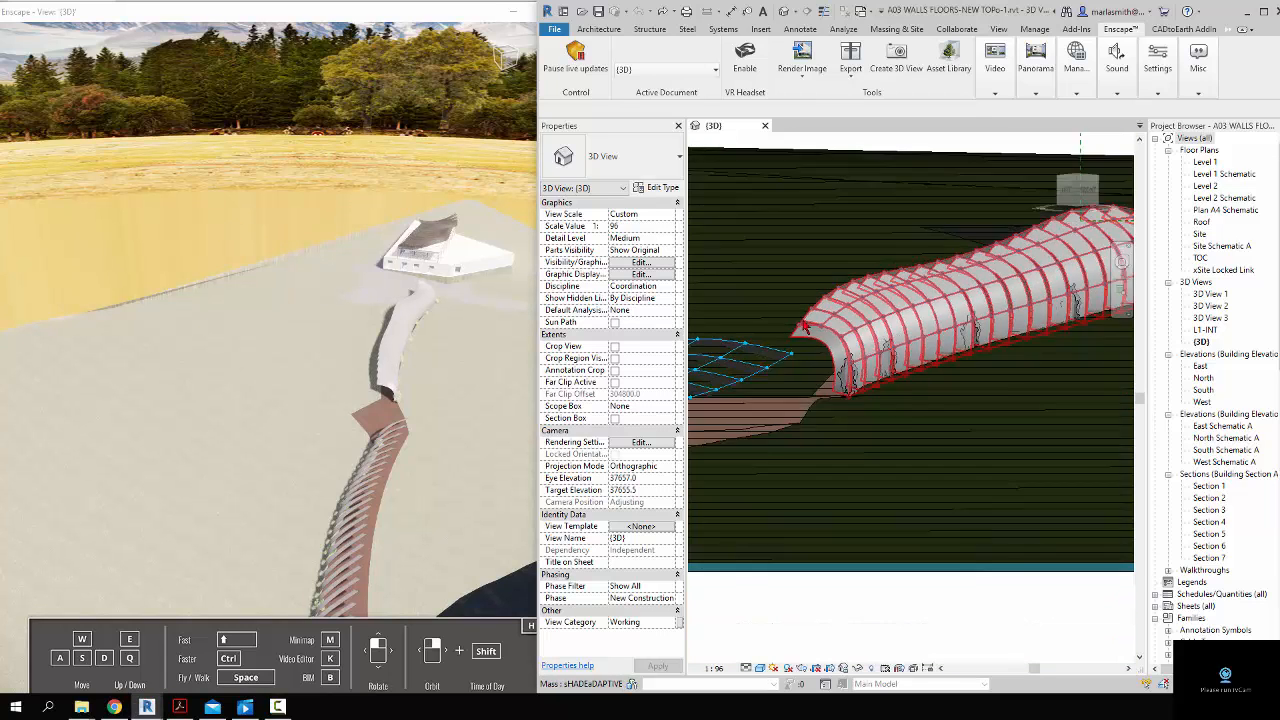
scroll(845, 268, "up", 4)
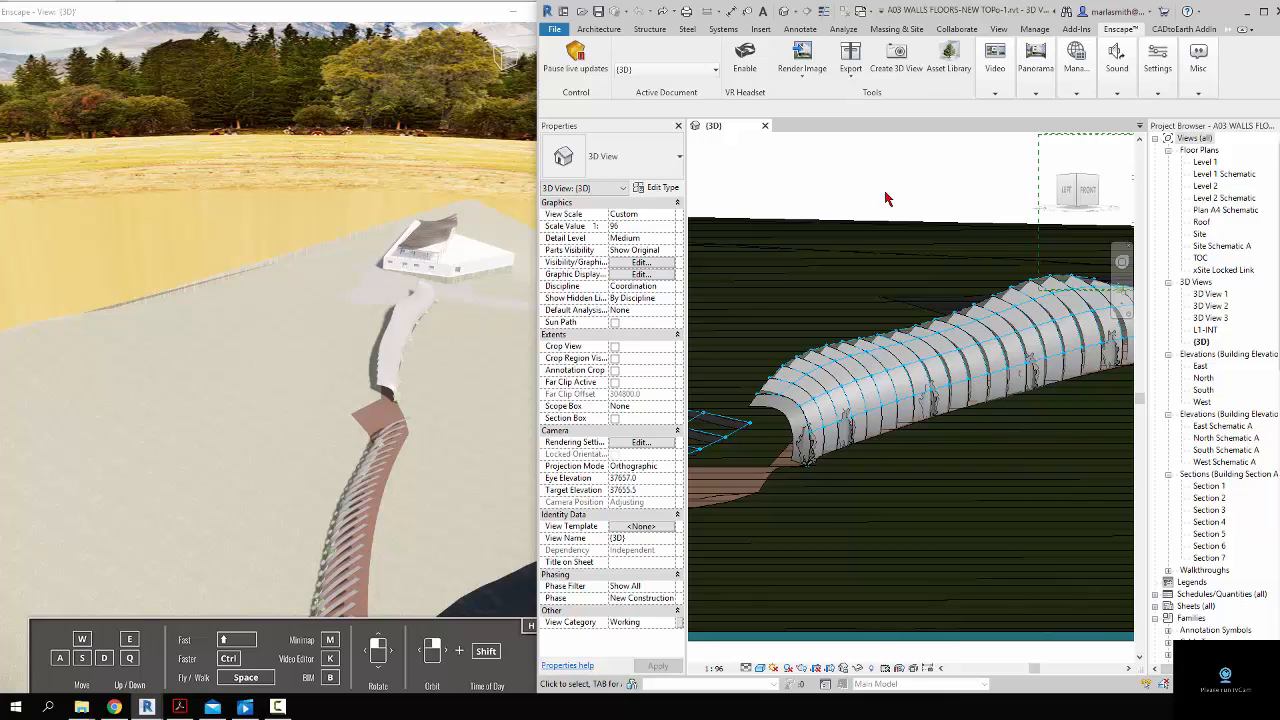
key("v")
key("g")
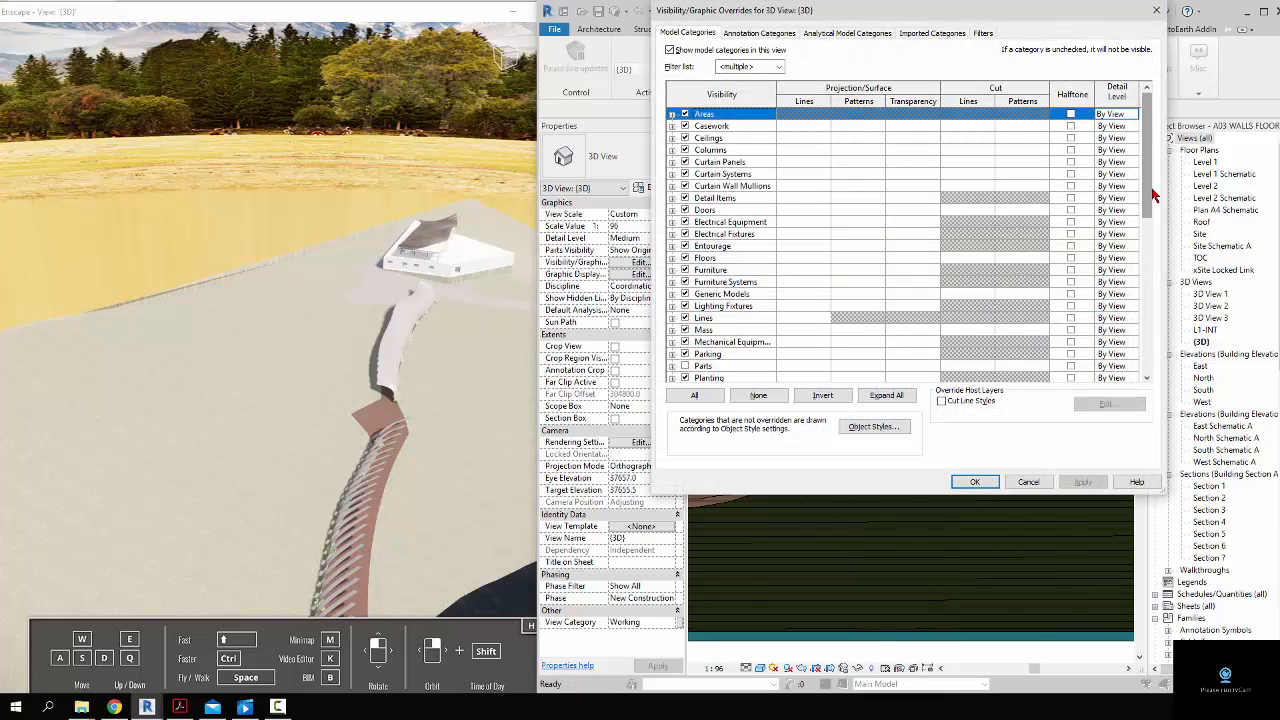
scroll(1149, 200, "down", 3)
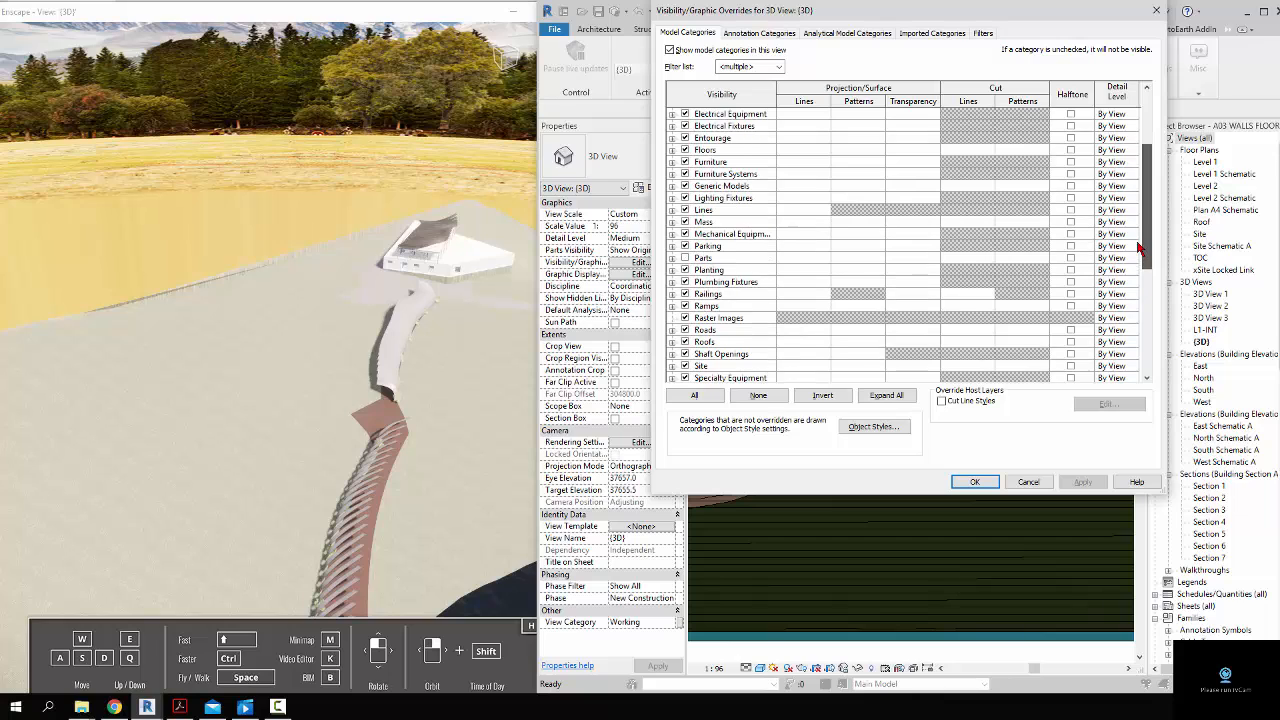
left_click(685, 222)
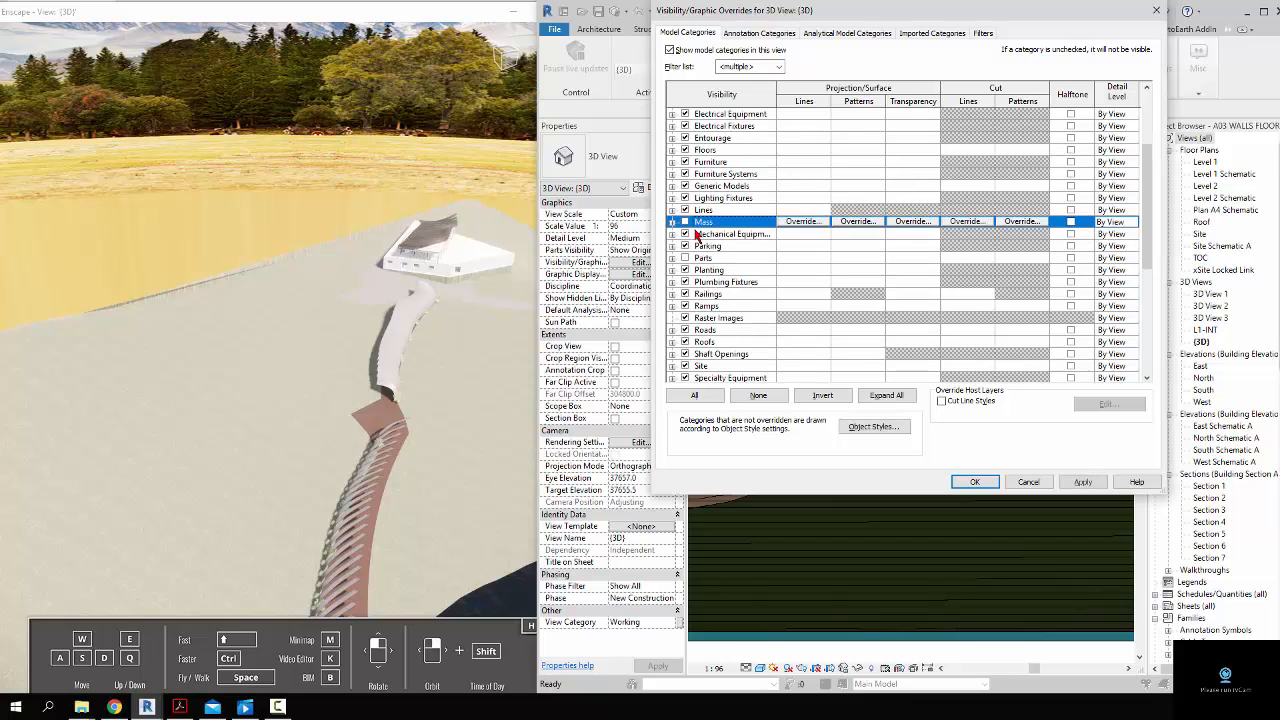
left_click(974, 482)
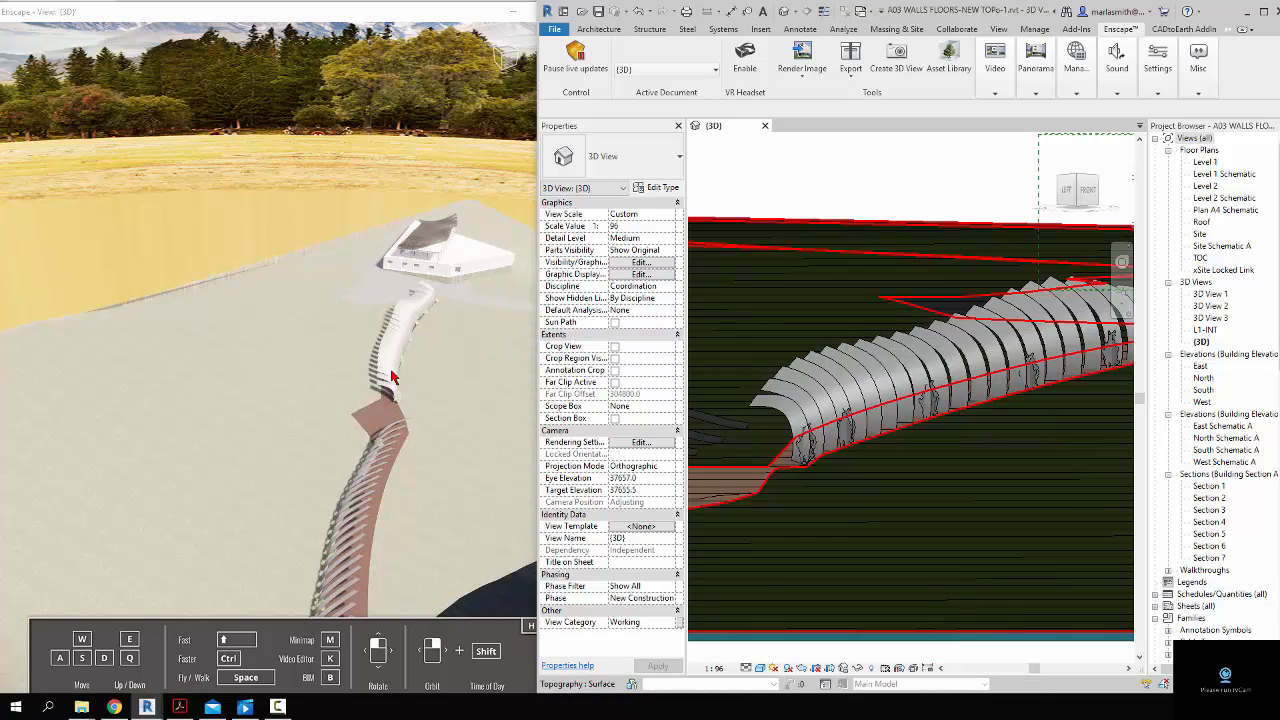
right_click_drag(391, 371, 335, 335)
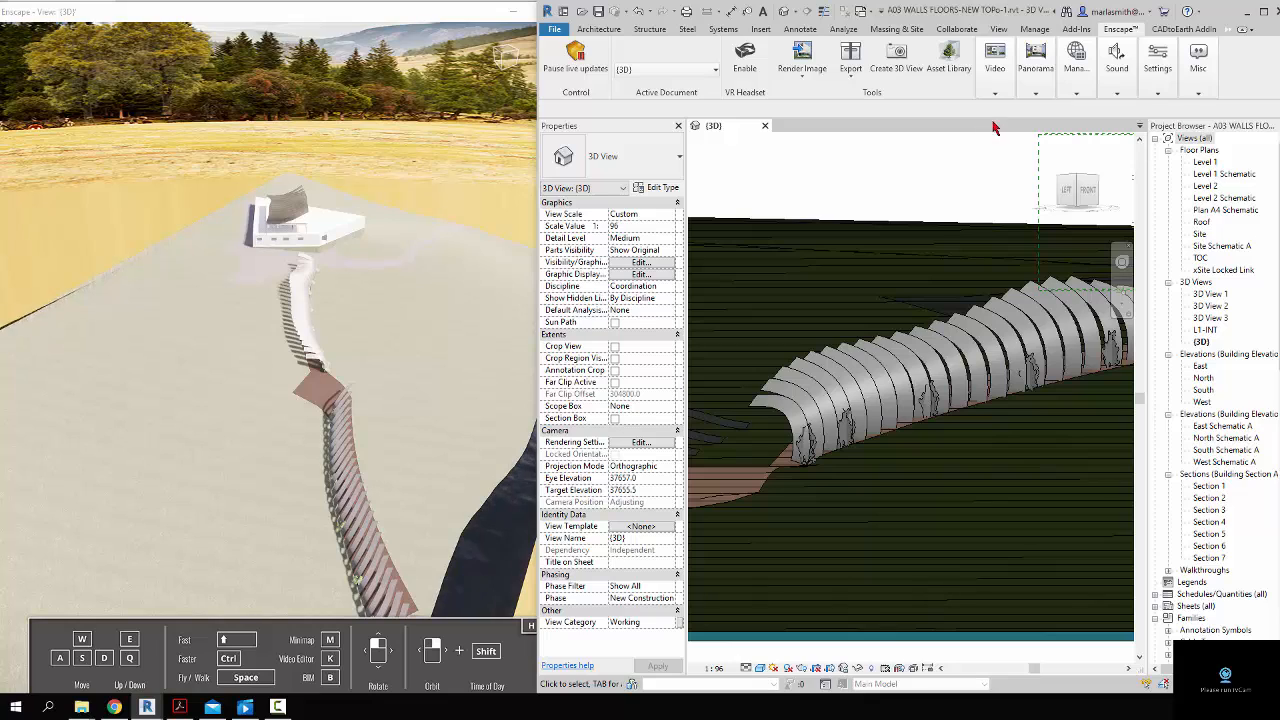
Switch the mass display to Show Mass Form and Floors, and set it back to Show Mass by View Settings.
left_click(888, 33)
left_click(627, 85)
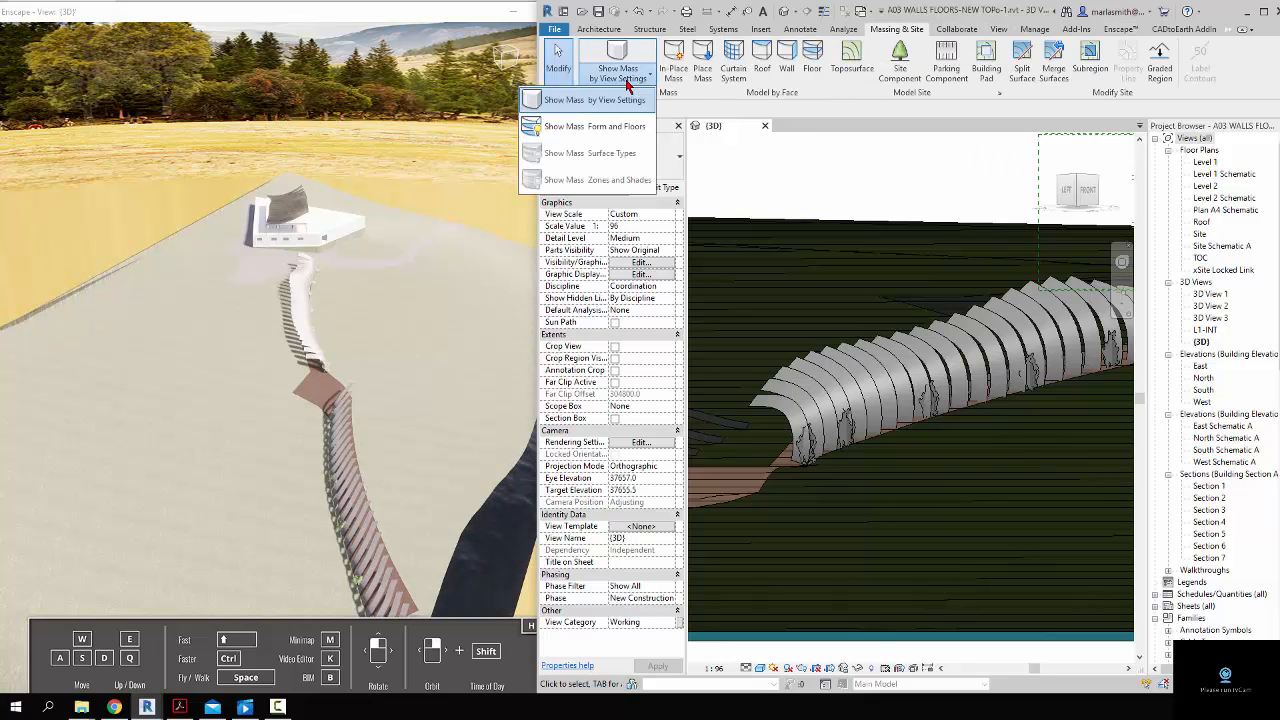
left_click(603, 127)
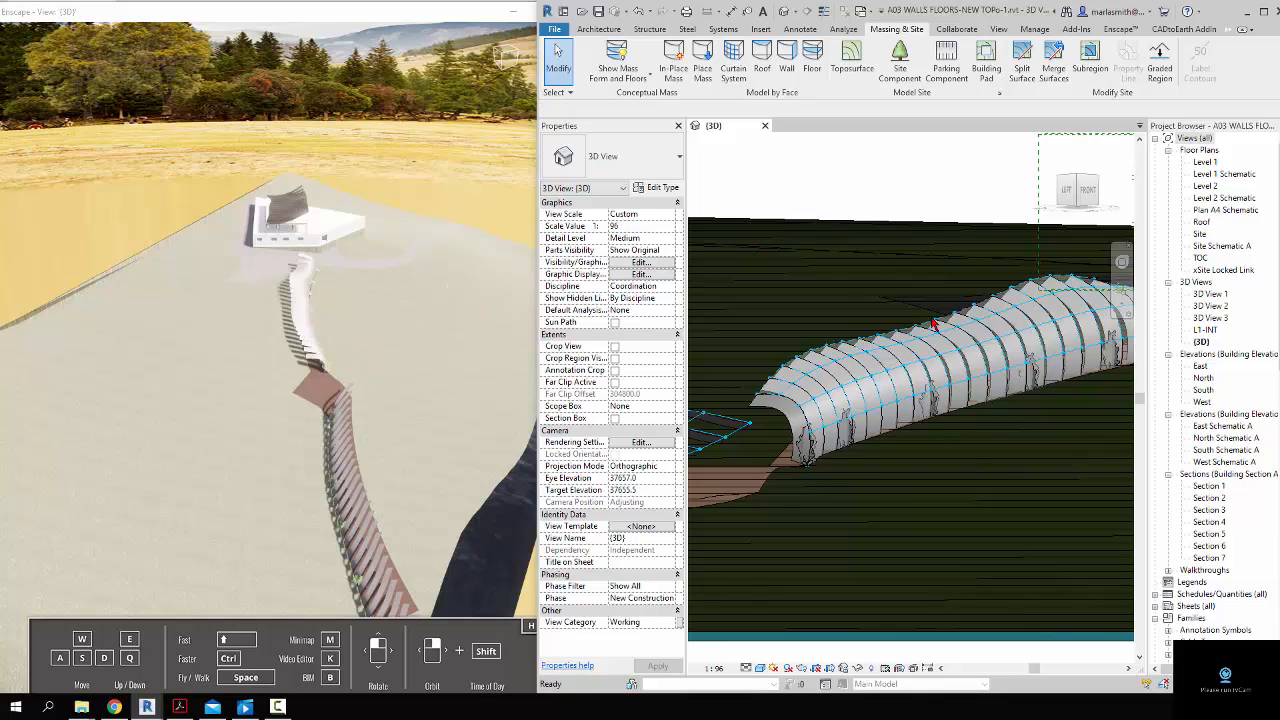
left_click(637, 88)
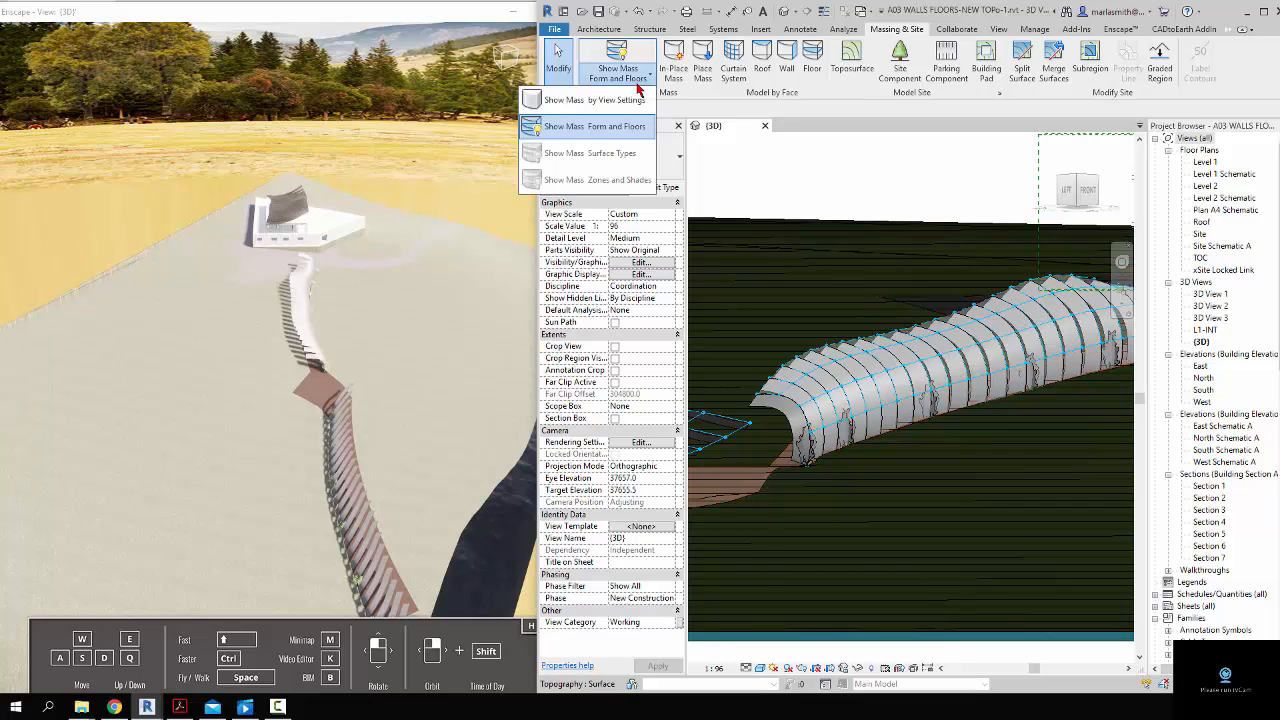
left_click(594, 100)
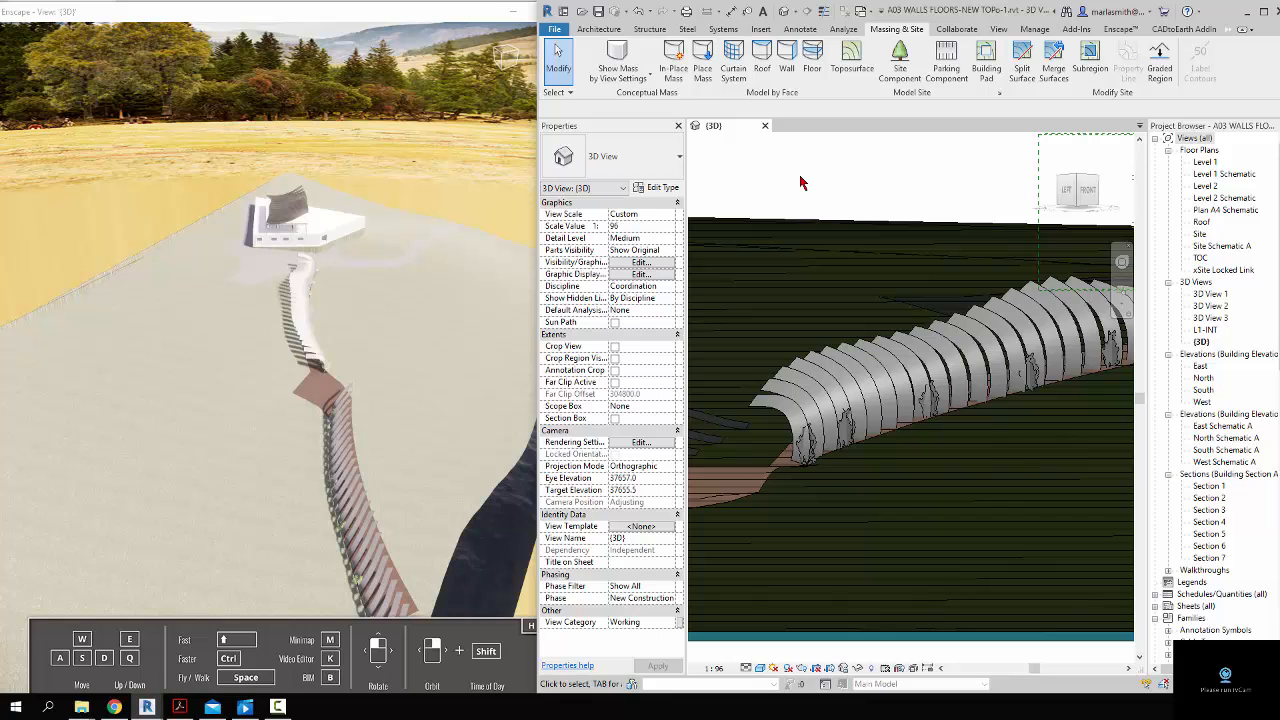
Check the Mass category's visibility setting in the 3D view's Visibility/Graphic Overrides.
key("v")
key("g")
scroll(785, 329, "down", 1)
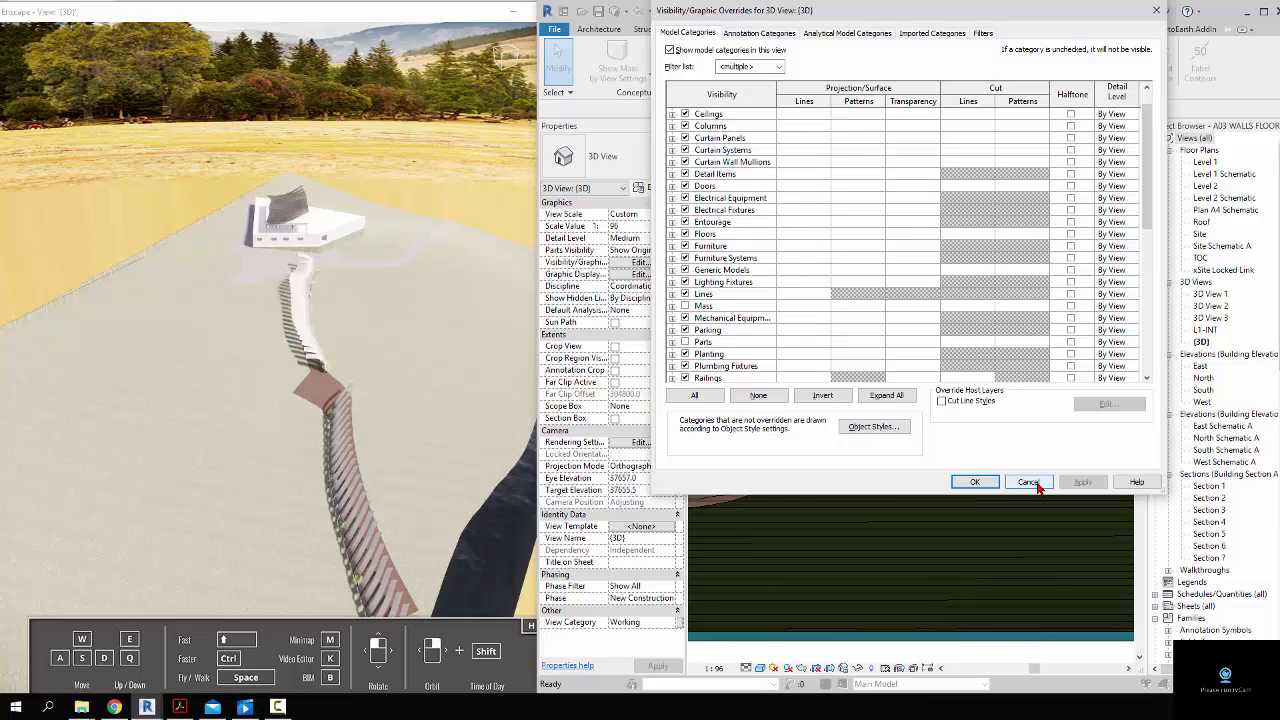
left_click(976, 481)
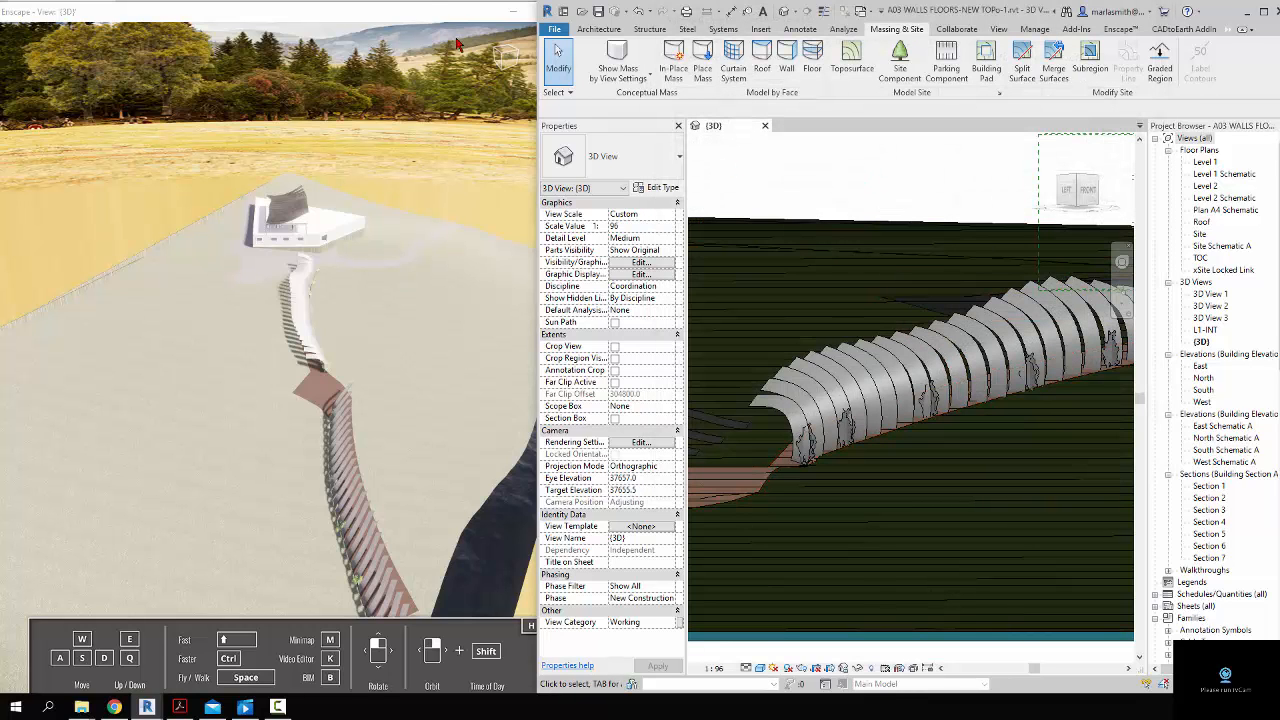
Close the Enscape render window and maximize the Revit window.
left_click(414, 16)
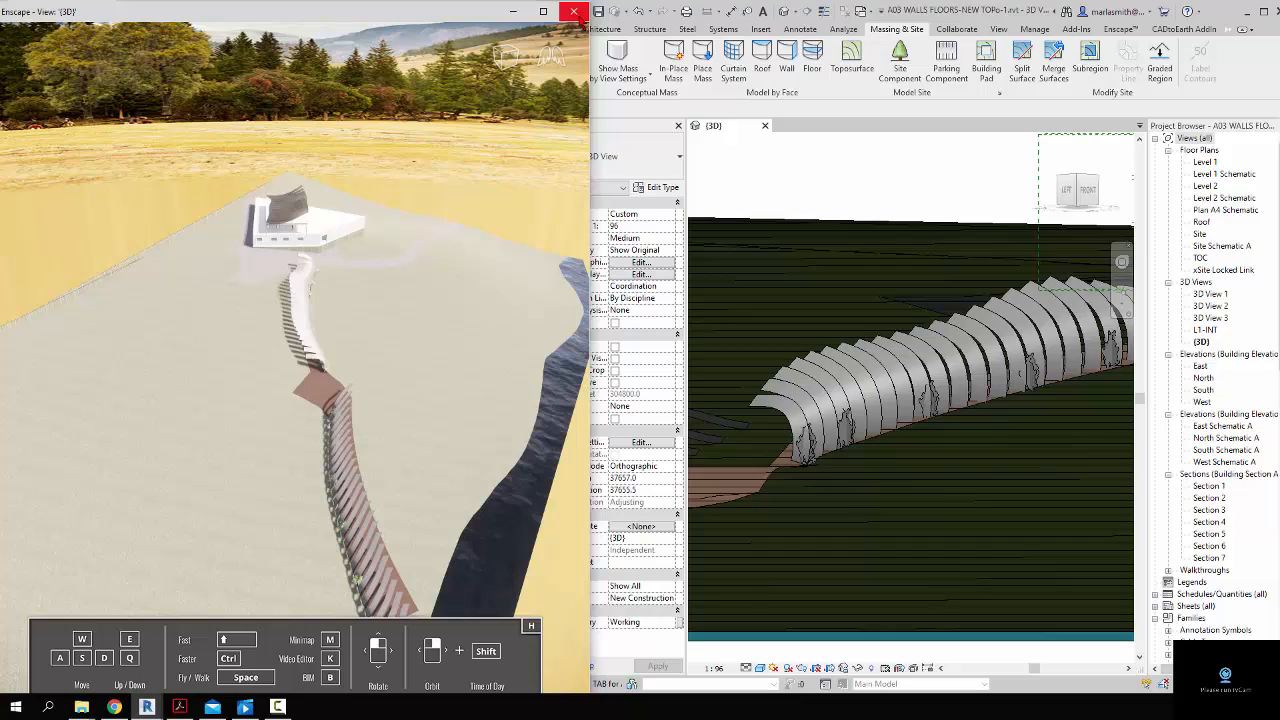
left_click(574, 12)
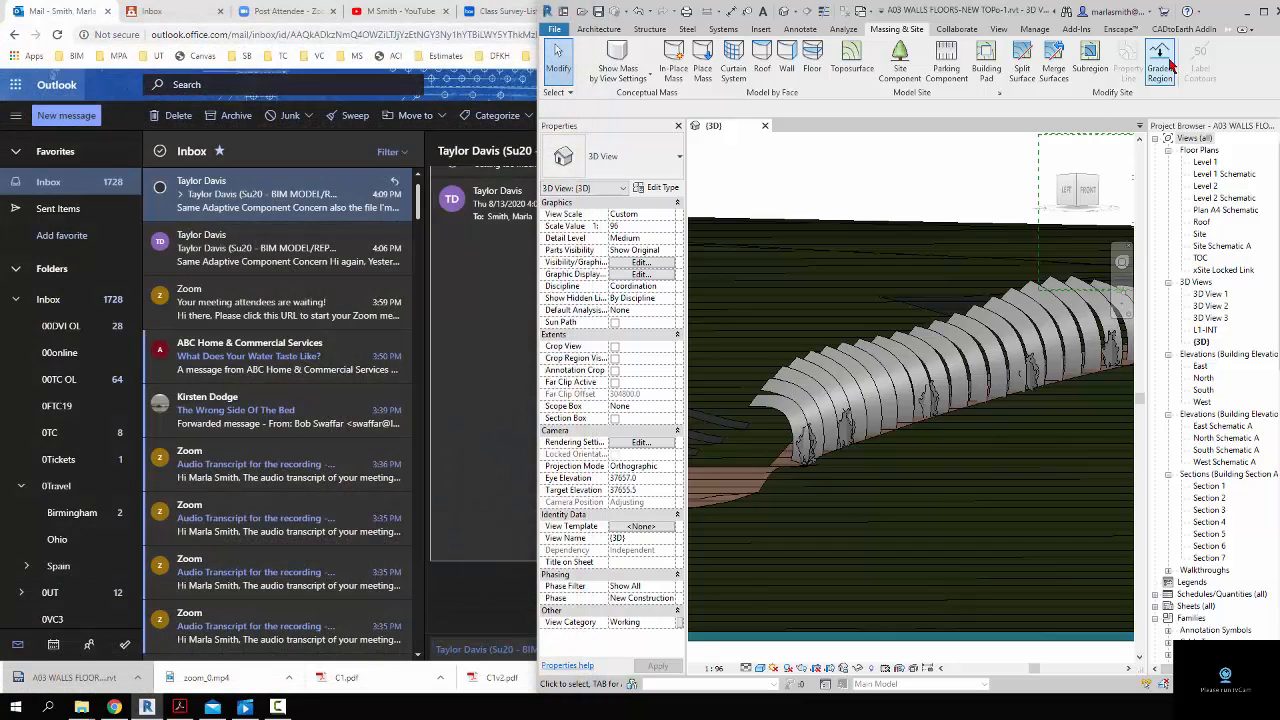
left_click(1264, 12)
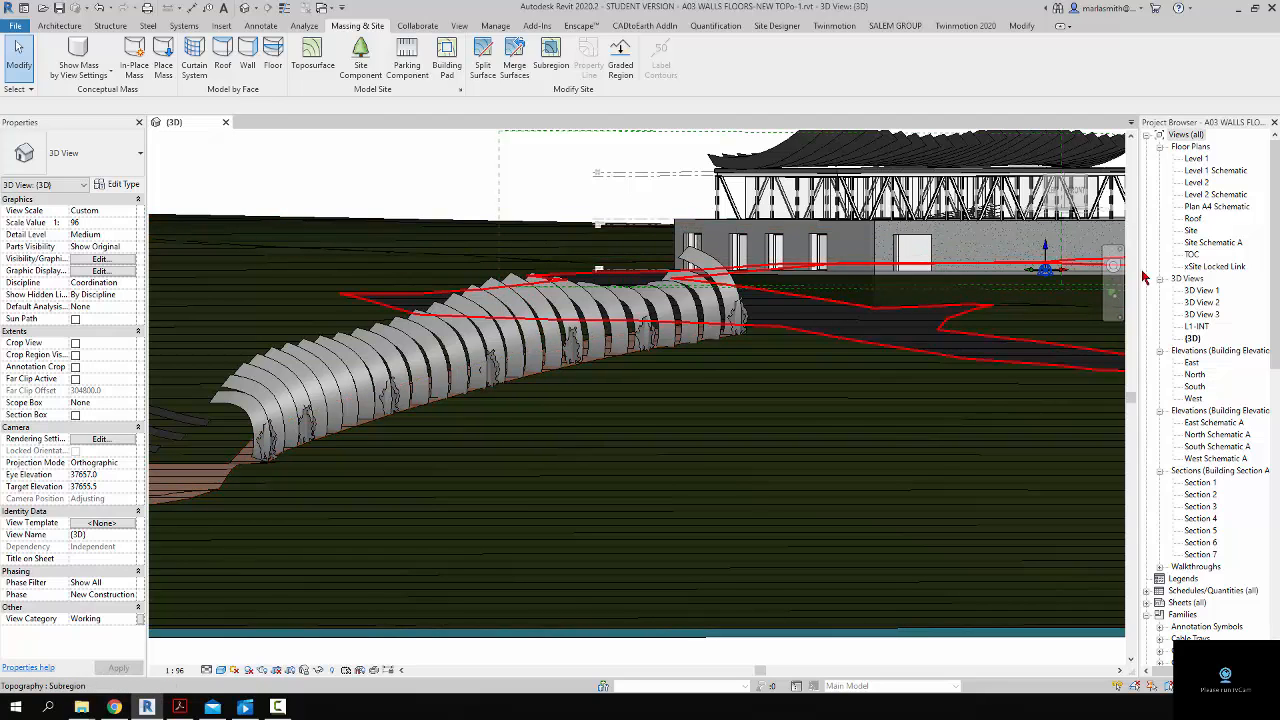
Open the Site floor plan, tile it beside the 3D view and fit the model in both views.
double_click(1191, 231)
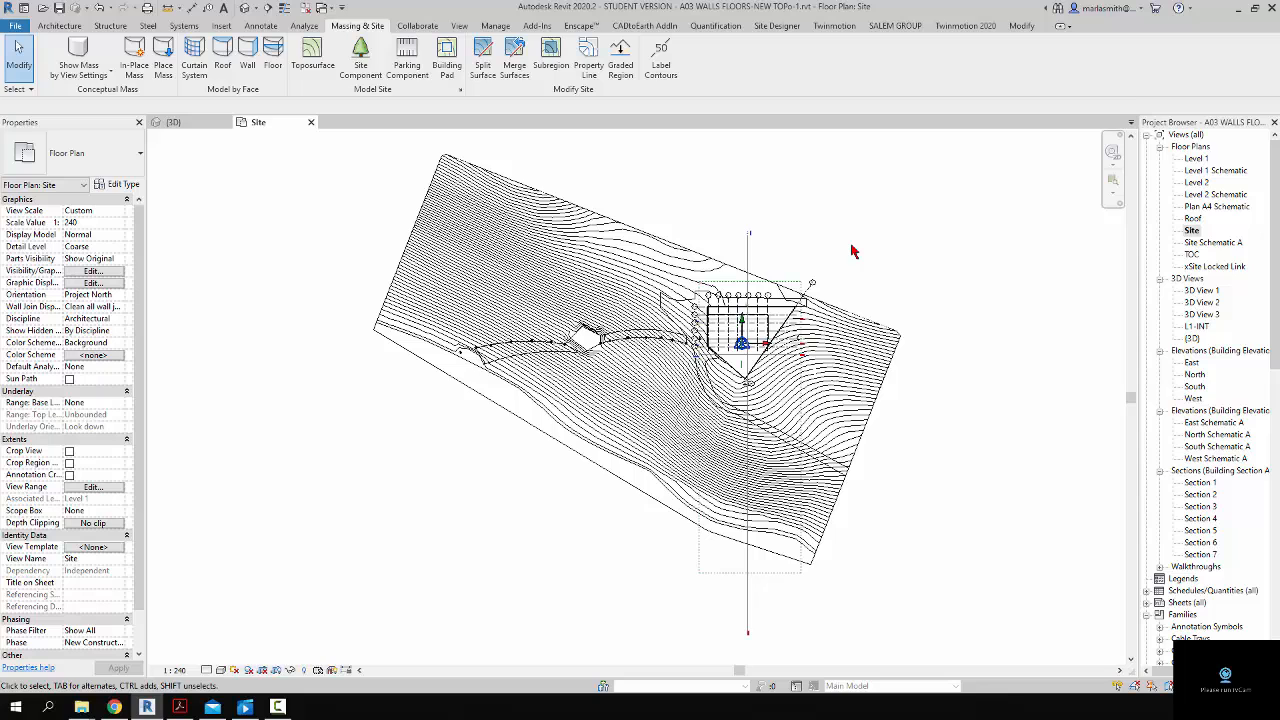
key("w")
key("t")
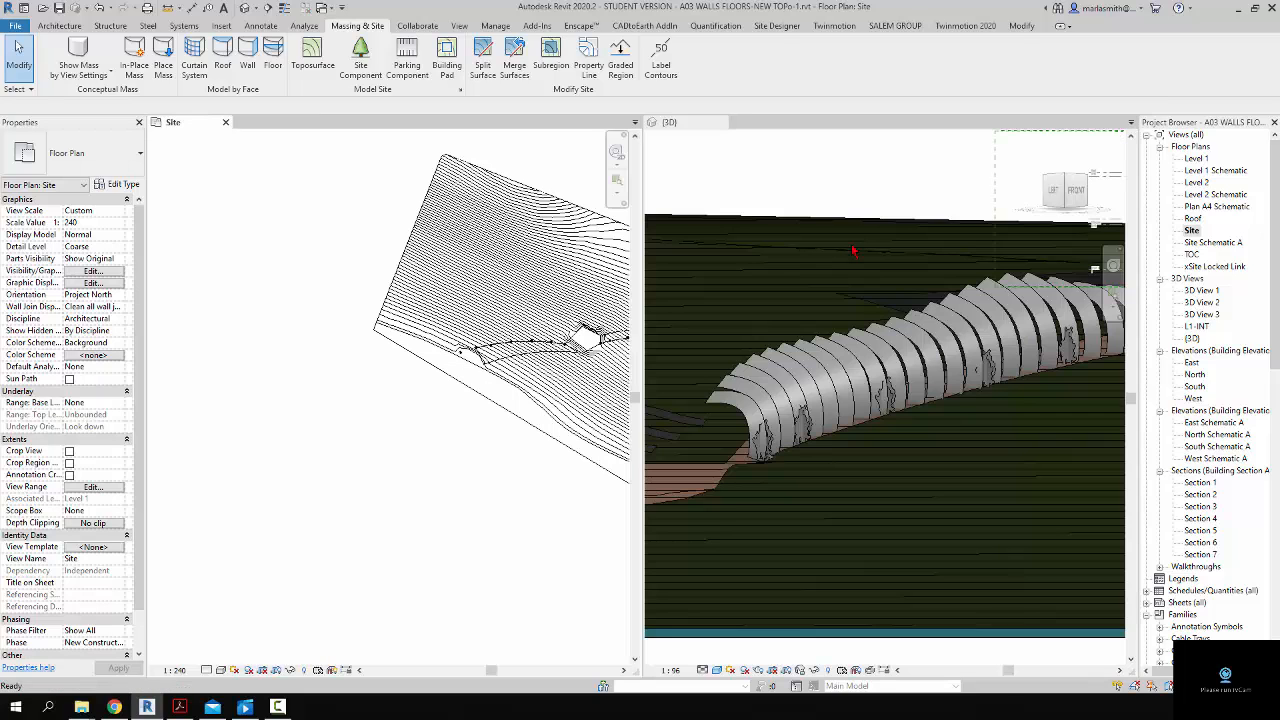
key("z")
key("a")
Turn on the Mass category in the 3D view's Visibility/Graphic Overrides.
scroll(898, 326, "up", 5)
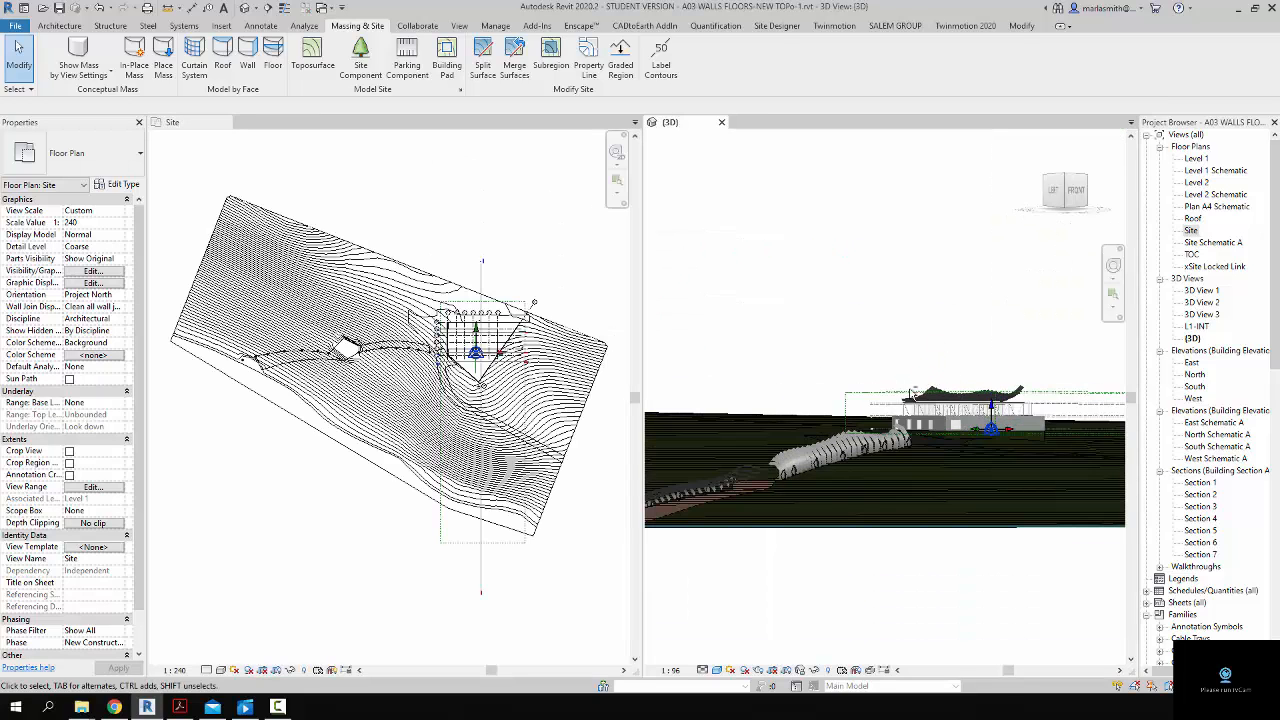
middle_click_drag(898, 319, 840, 410, "shift")
scroll(840, 410, "up", 5)
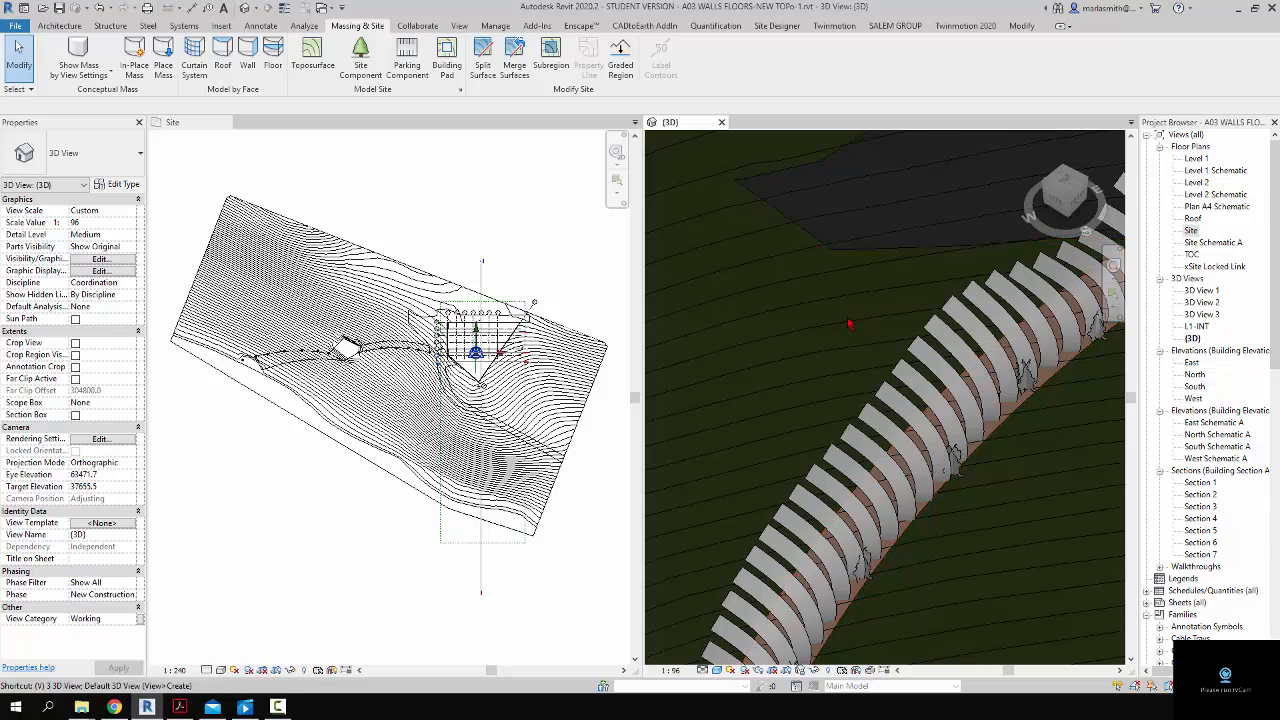
key("v")
key("v")
left_click(685, 330)
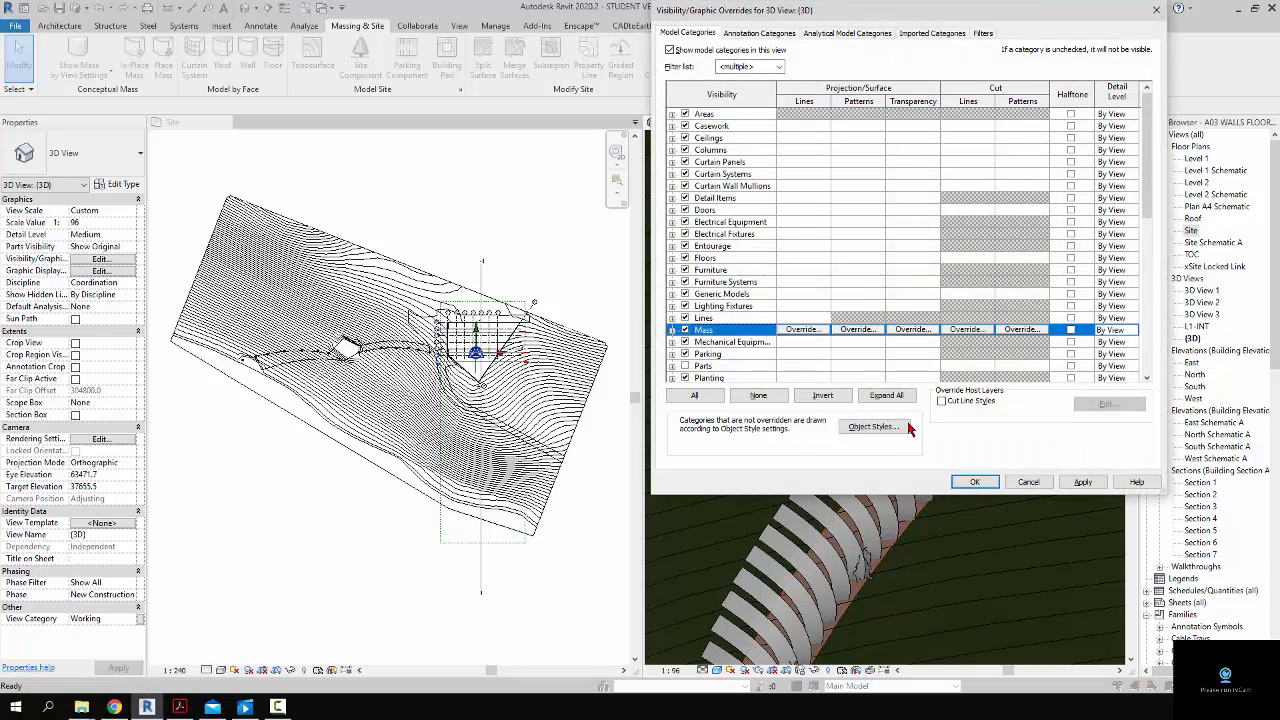
left_click(974, 481)
Delete the adaptive shade mass covering the curved path that leads up to the building.
left_click(873, 447)
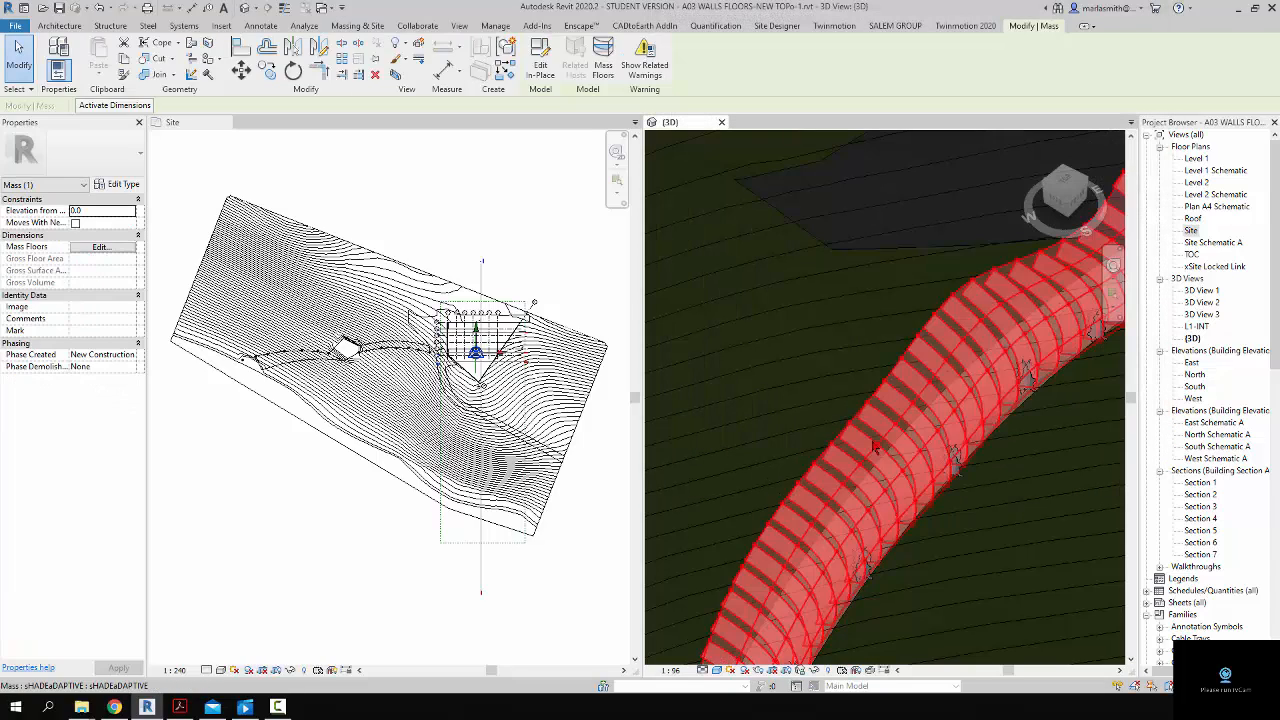
key("Delete")
scroll(786, 386, "down", 2)
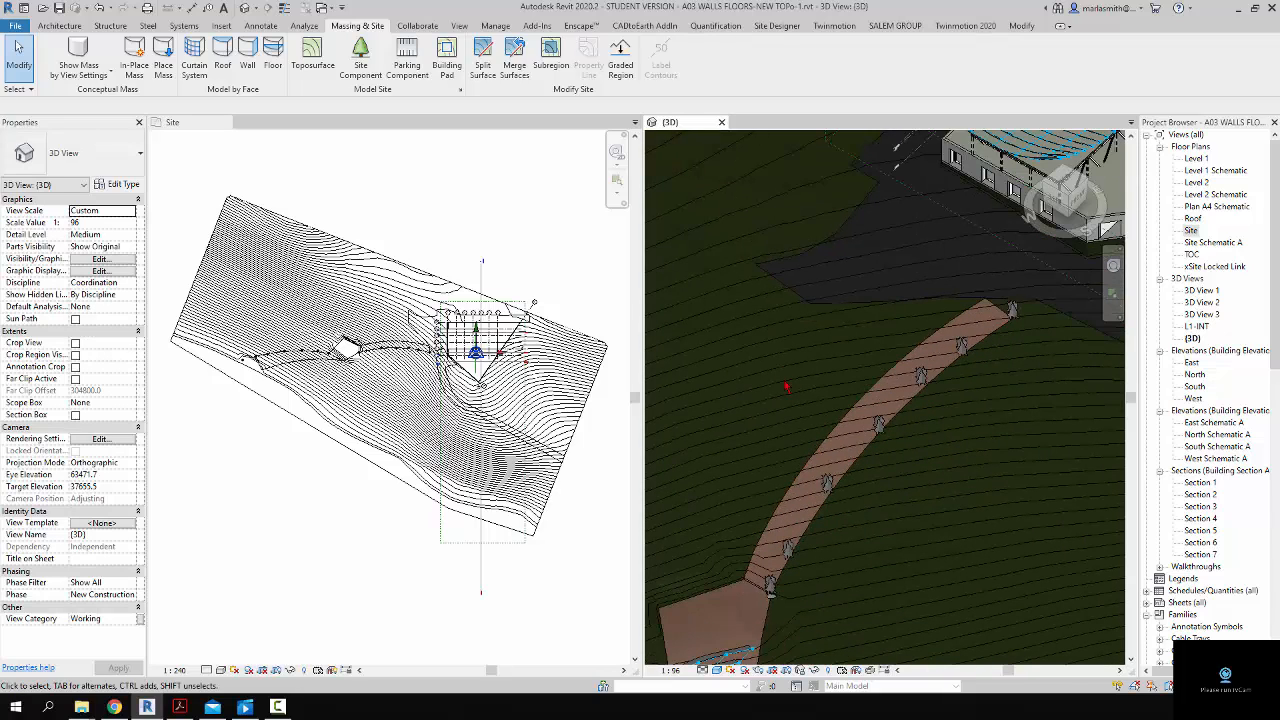
left_click(886, 429)
scroll(886, 429, "up", 2)
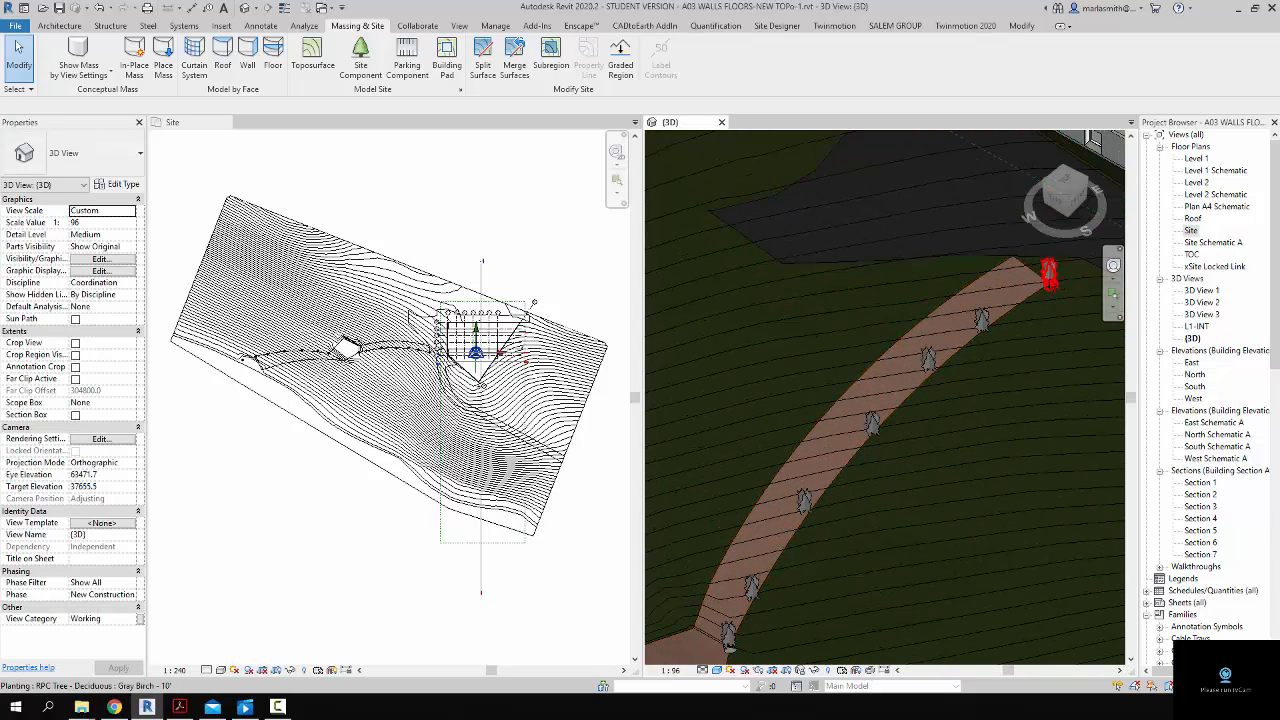
left_click(1052, 283)
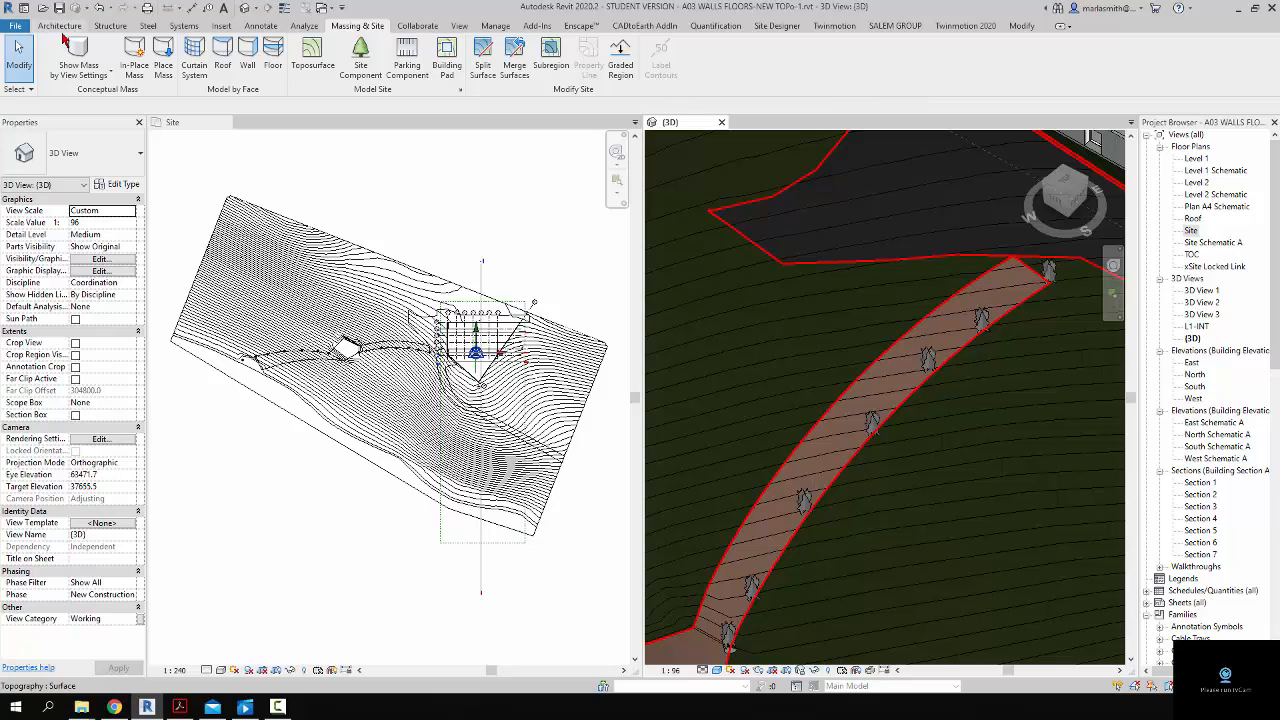
Create an in-place model in the Mass category and name it "line".
left_click(60, 26)
left_click(157, 66)
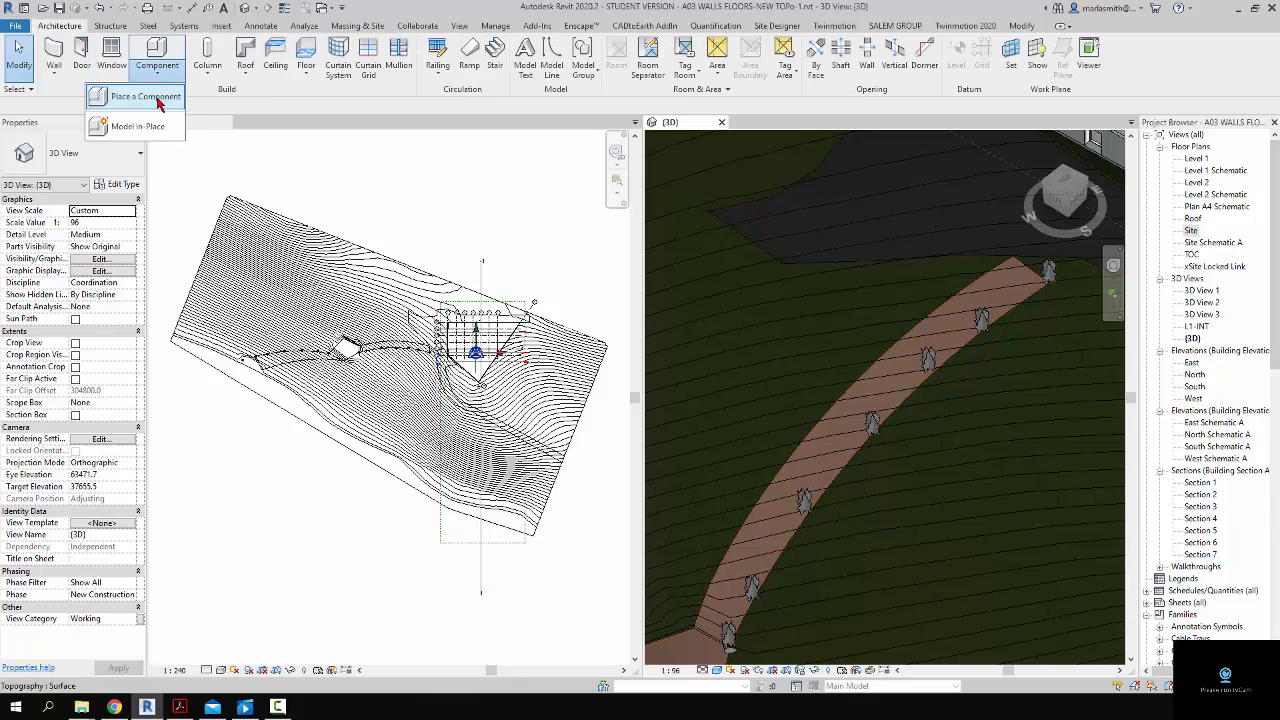
left_click(155, 130)
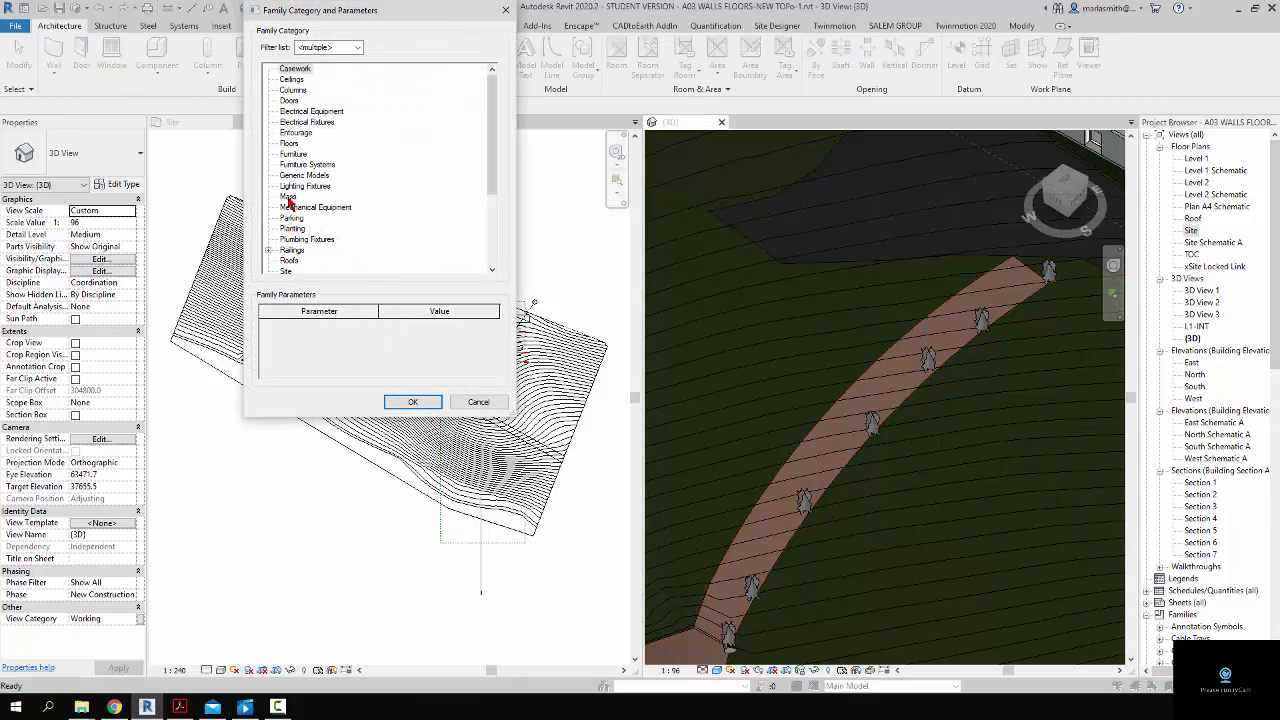
left_click(288, 197)
left_click(413, 402)
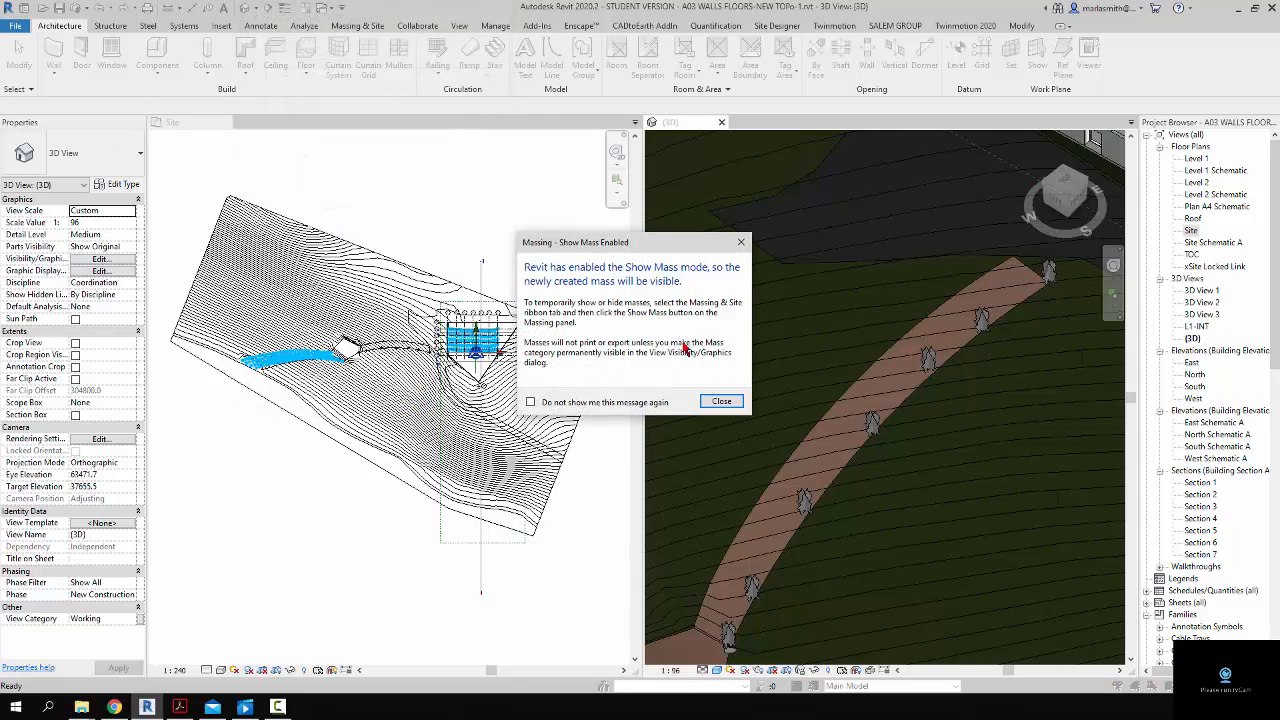
left_click(721, 402)
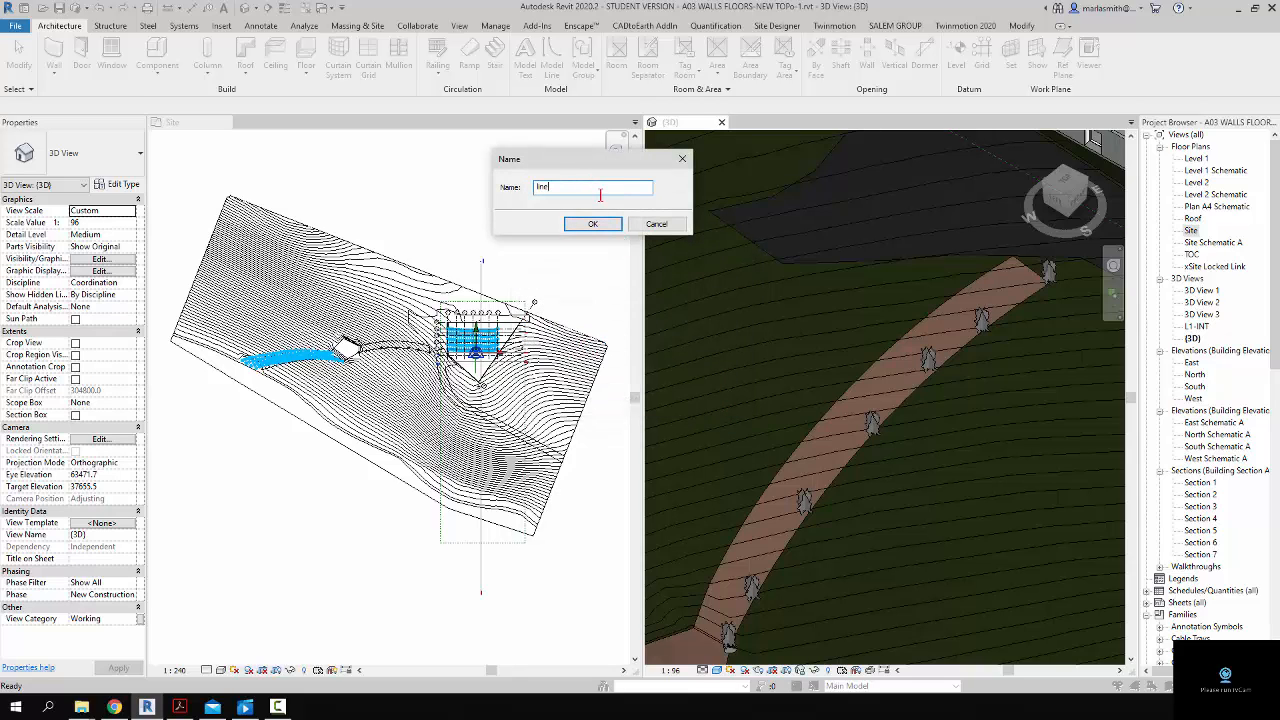
type("line")
left_click(593, 223)
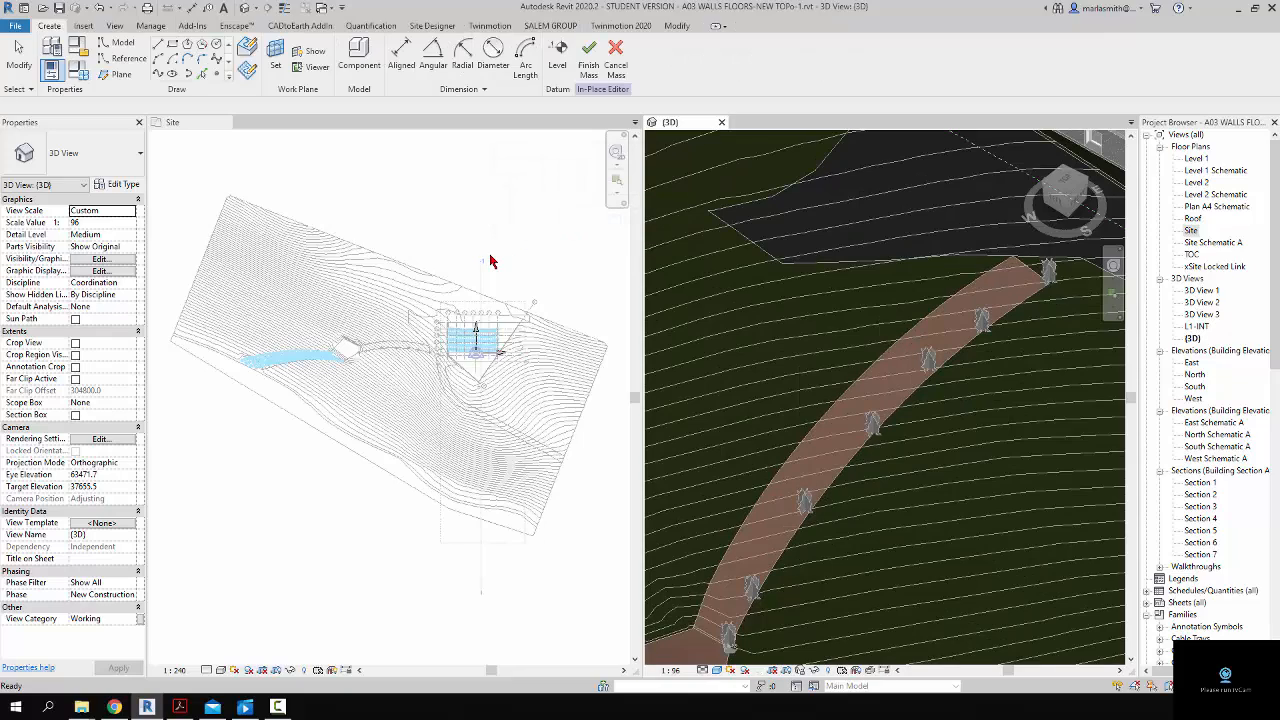
Try to draw a mass model spline along the first five trees beside the curved path in the Site plan.
scroll(429, 400, "up", 8)
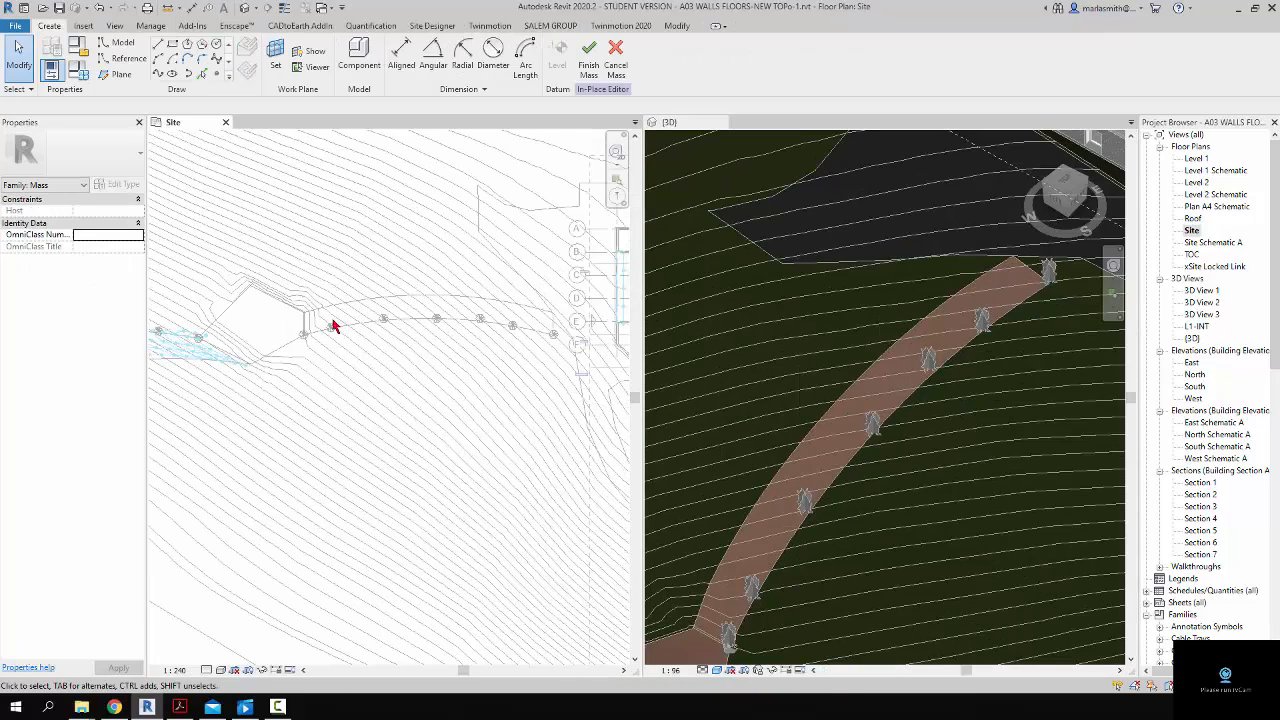
middle_click_drag(468, 347, 386, 386)
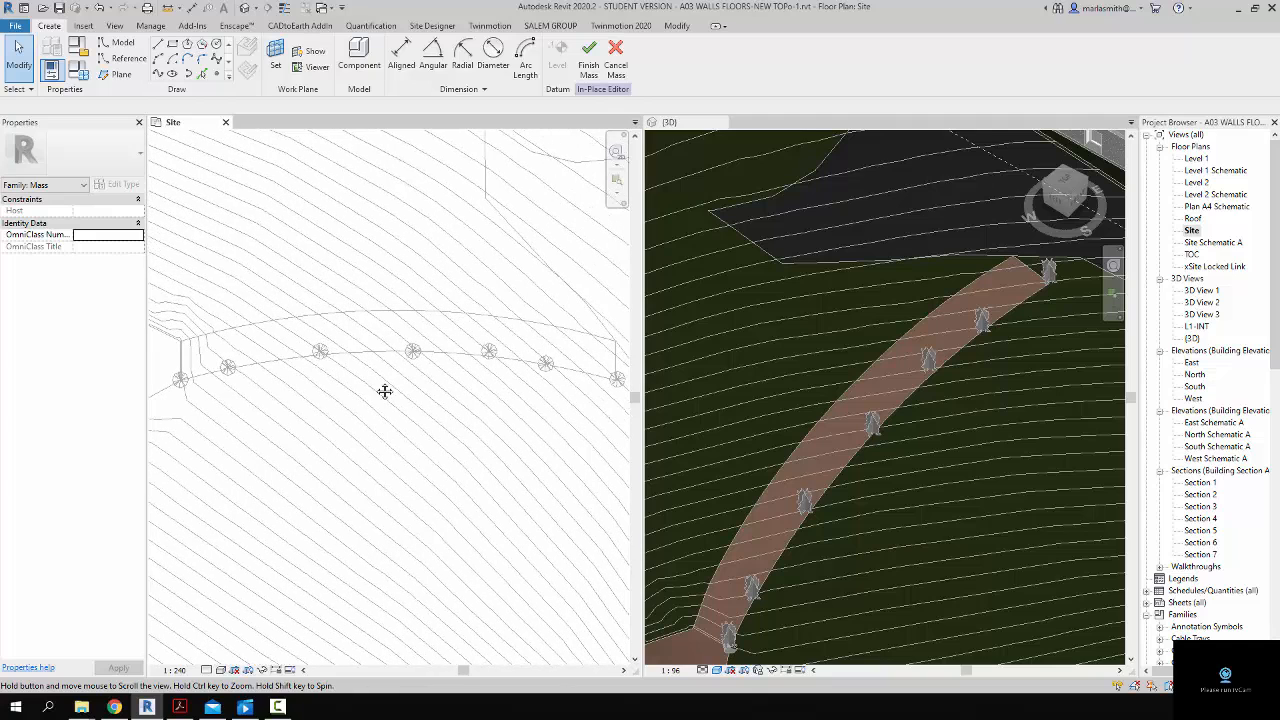
left_click(218, 60)
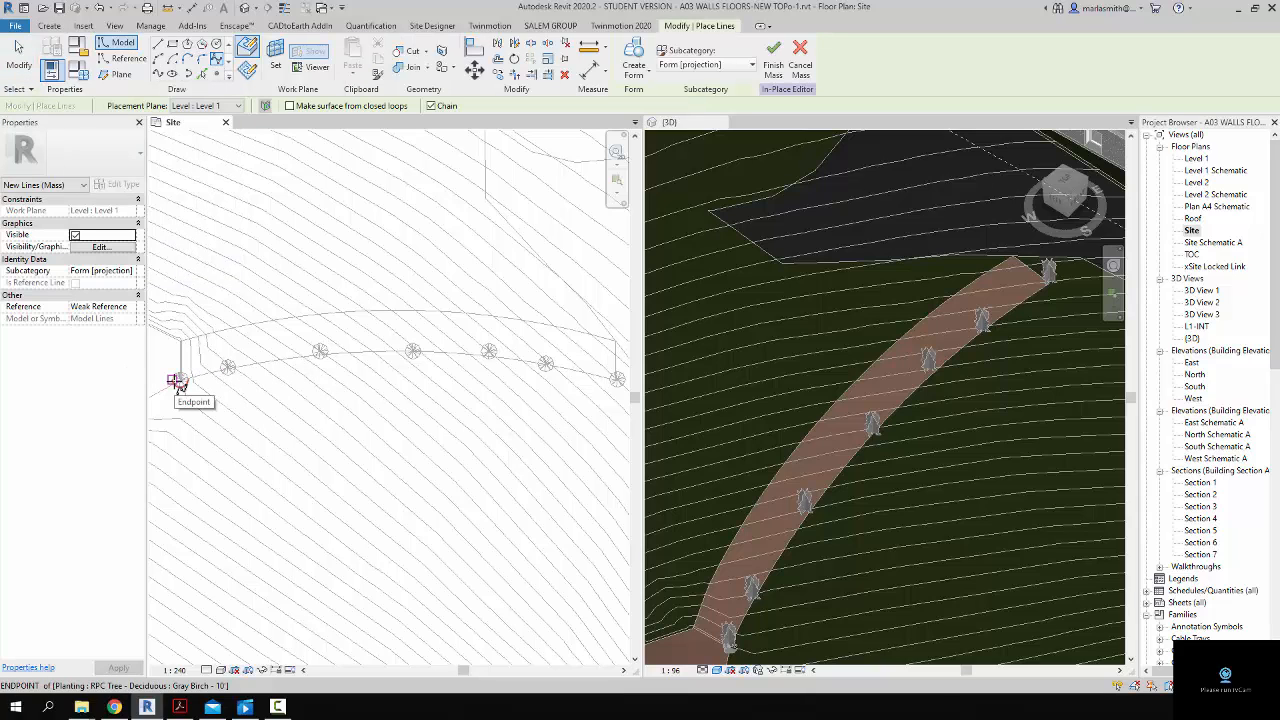
scroll(176, 381, "up", 3)
left_click(176, 380)
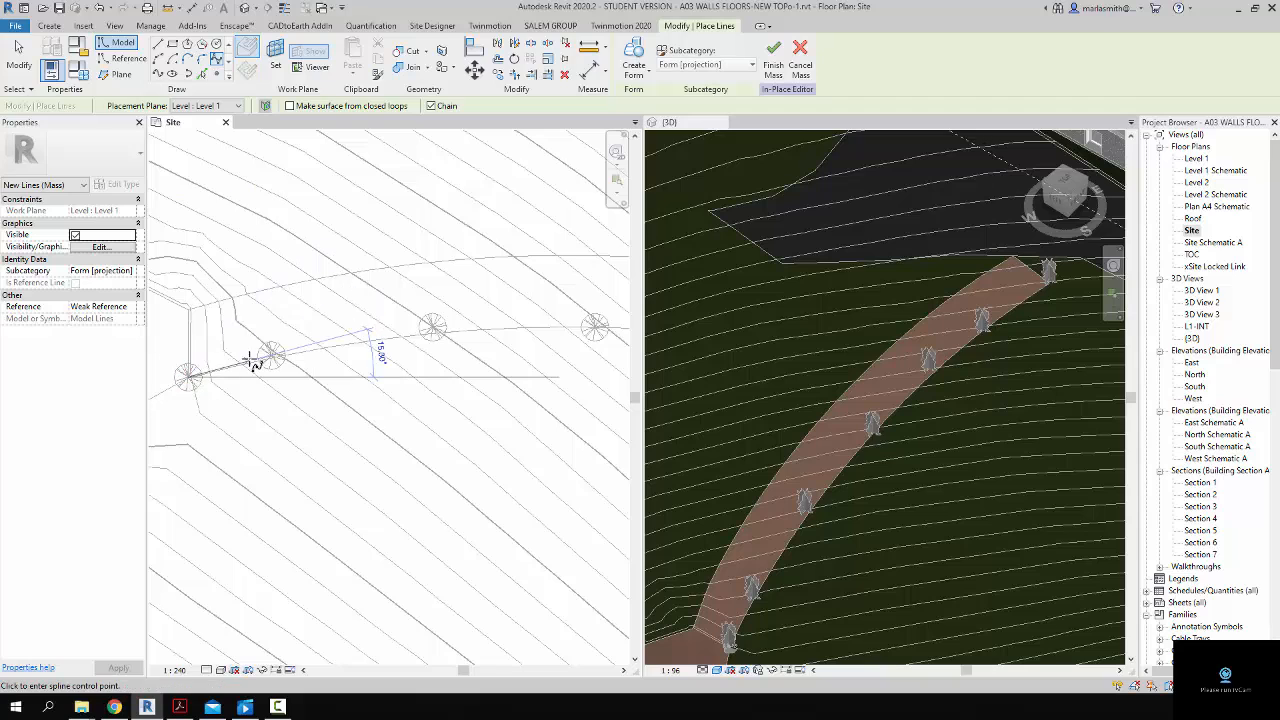
left_click(271, 356)
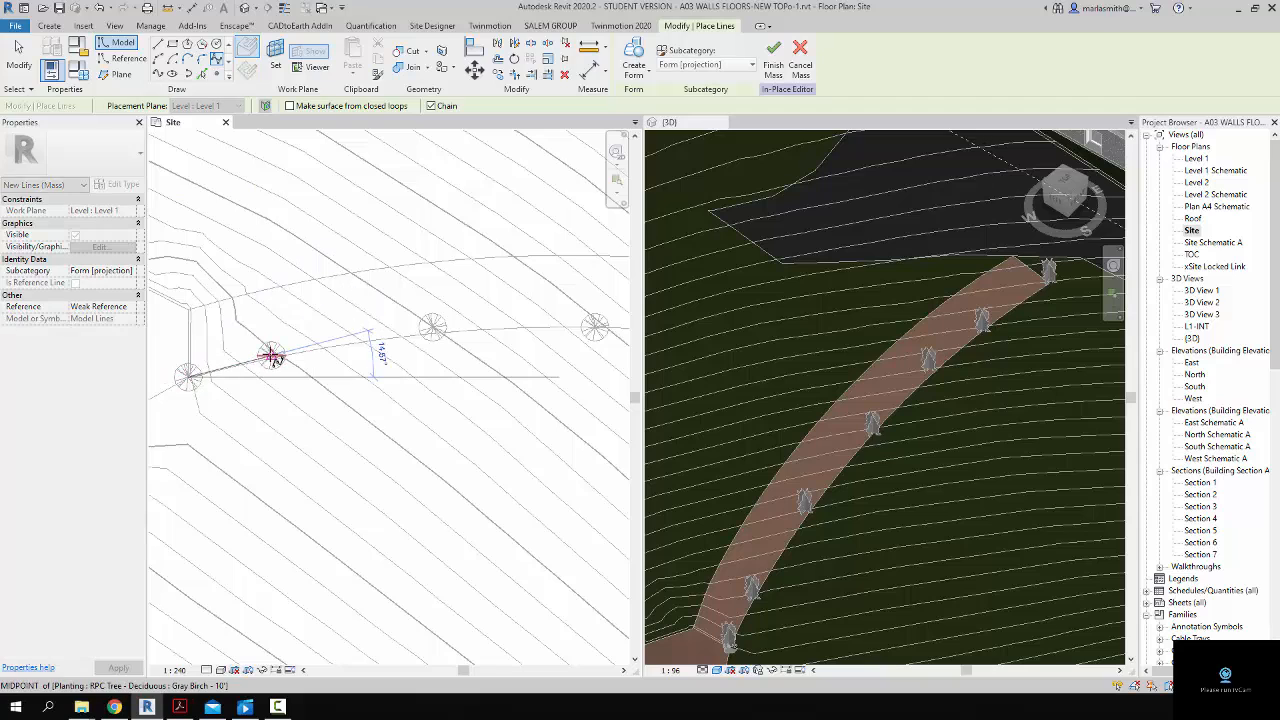
left_click(434, 330)
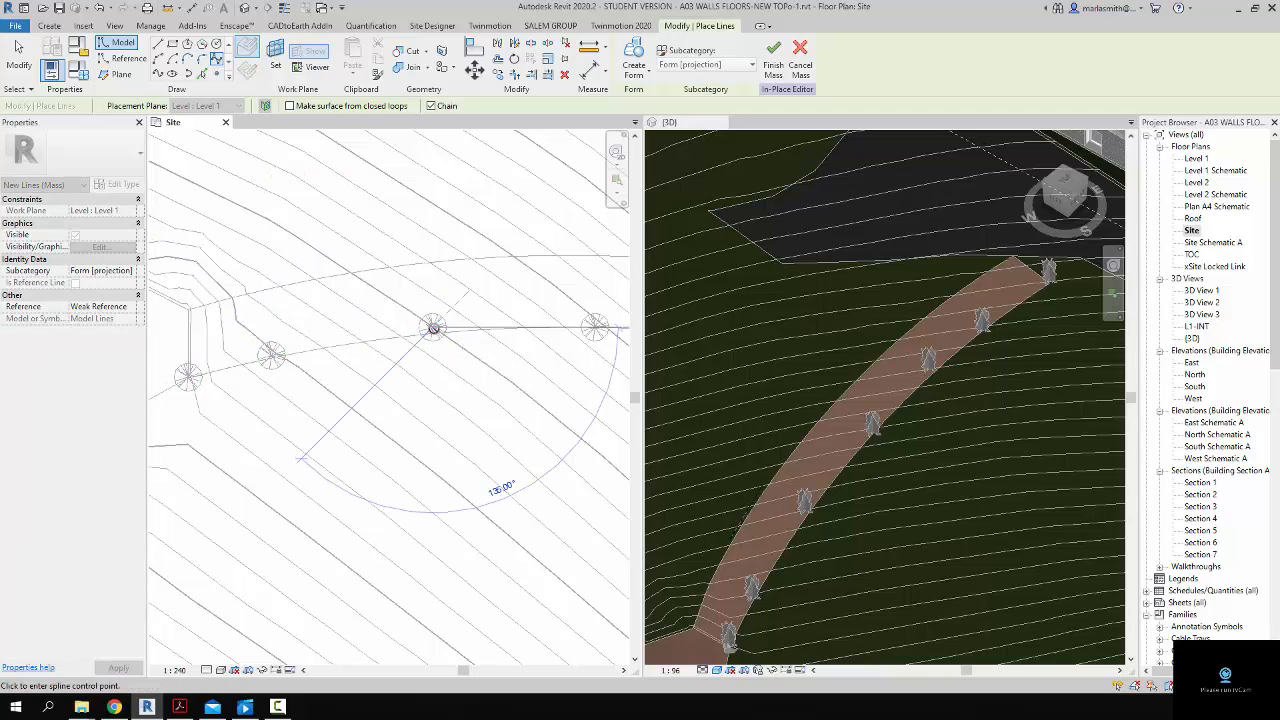
left_click(595, 324)
scroll(473, 307, "down", 1)
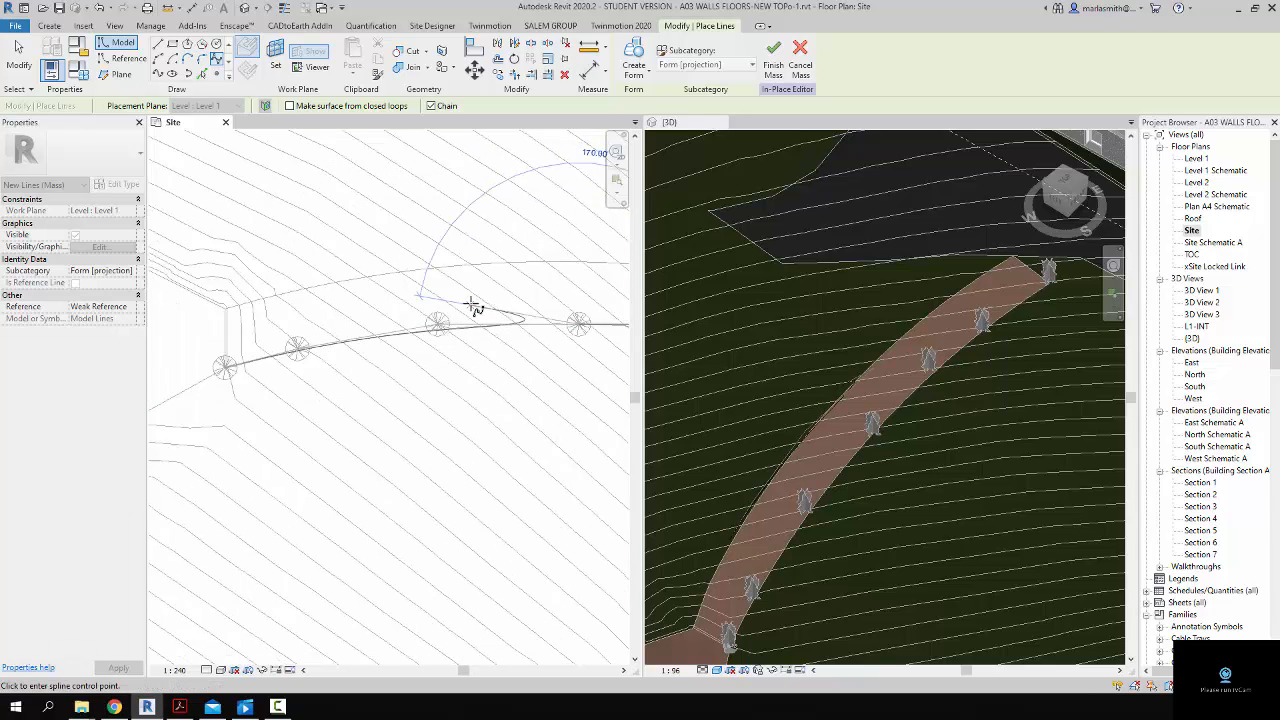
scroll(473, 307, "down", 2)
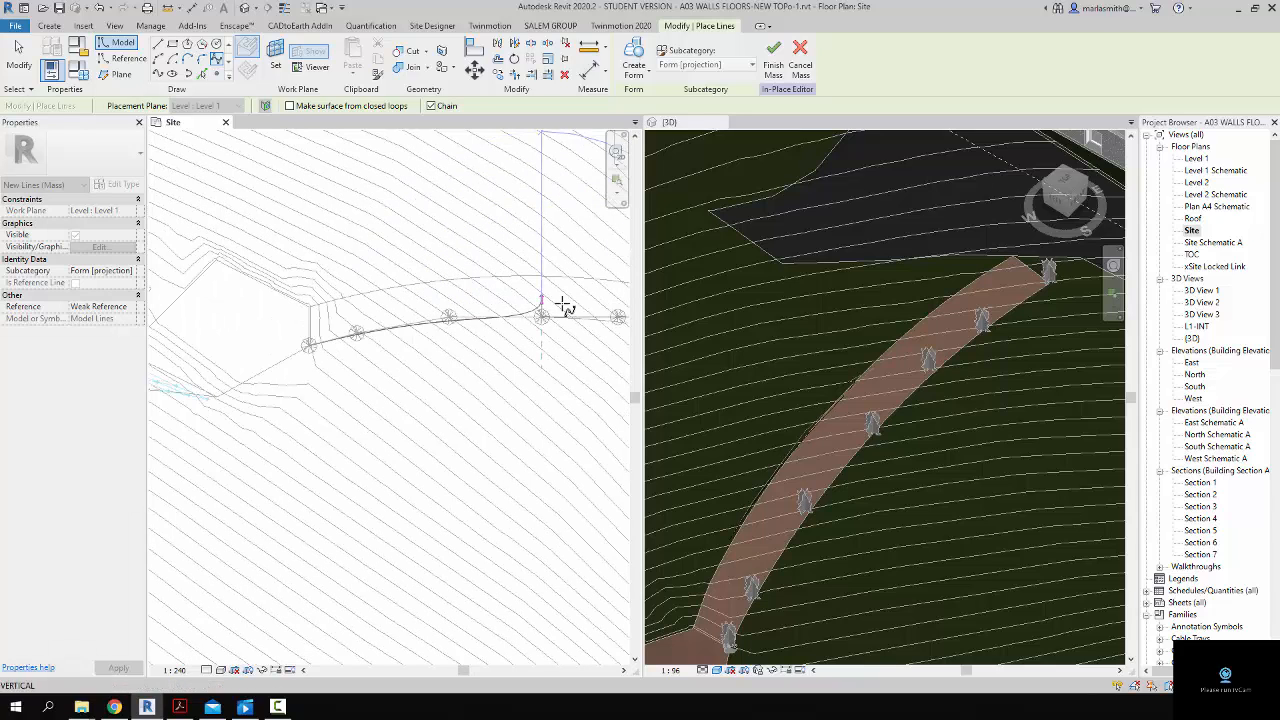
left_click(620, 318)
key("Escape")
key("Escape")
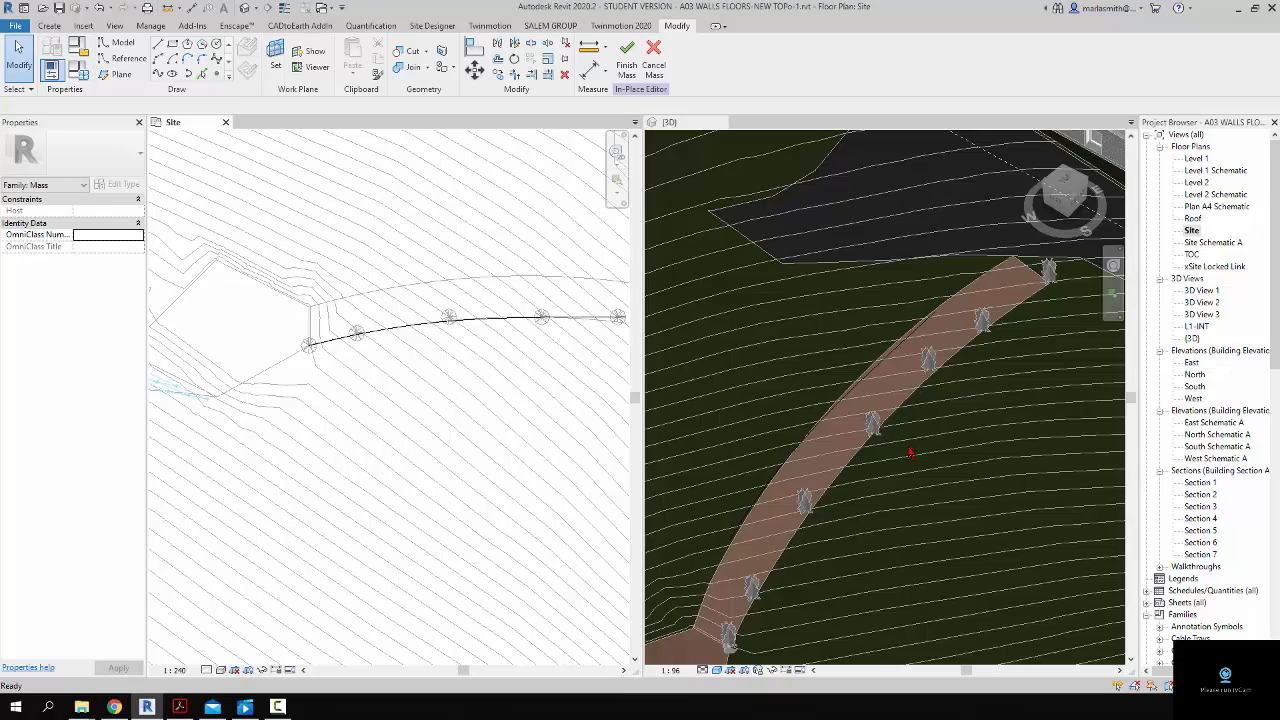
Select the new spline in the 3D view and delete it.
left_click(896, 425)
middle_click_drag(918, 492, 886, 417, "shift")
left_click(868, 387)
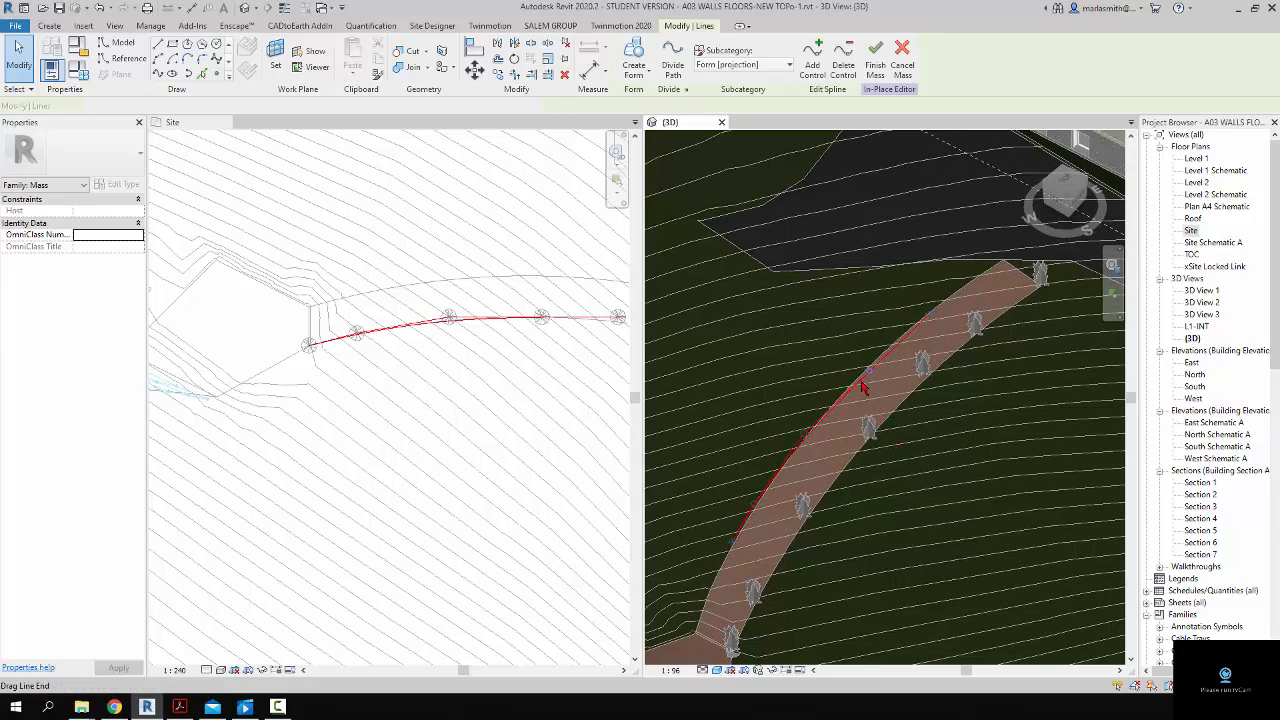
key("Escape")
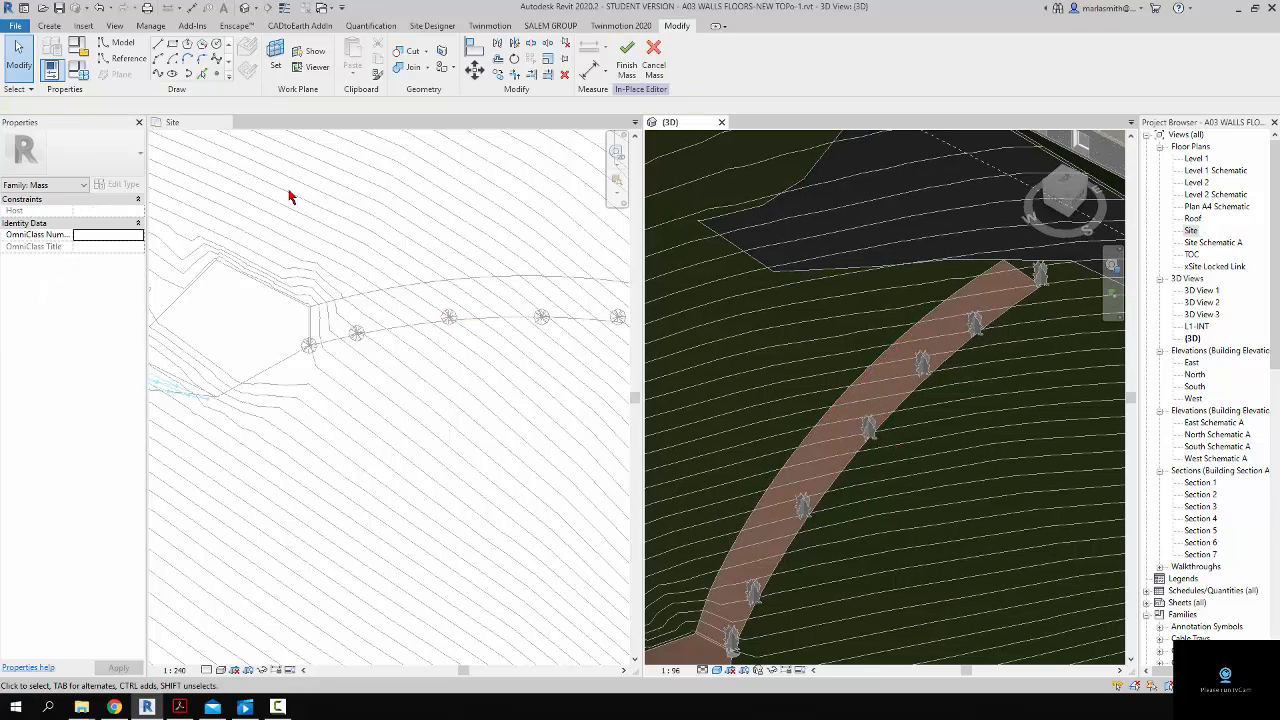
Draw a Spline Through Points on Level 1 in the Site plan, passing through all seven trees along the curved path.
left_click(158, 75)
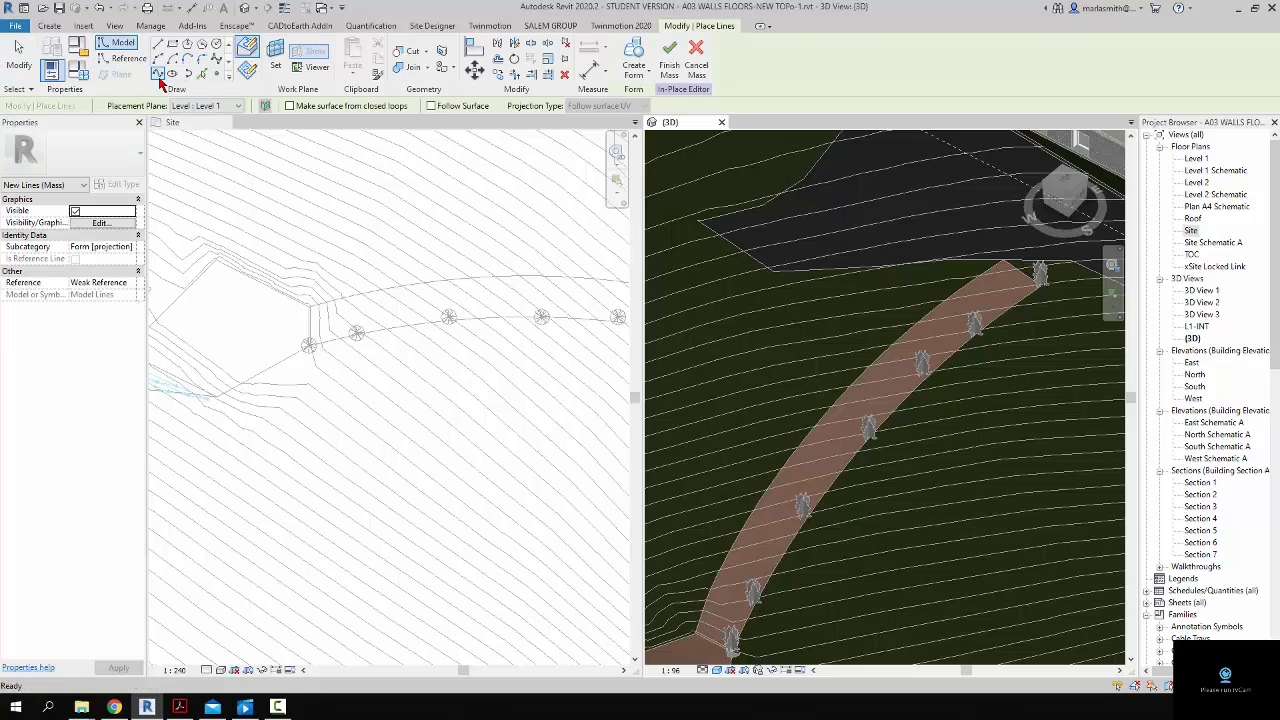
left_click(306, 214)
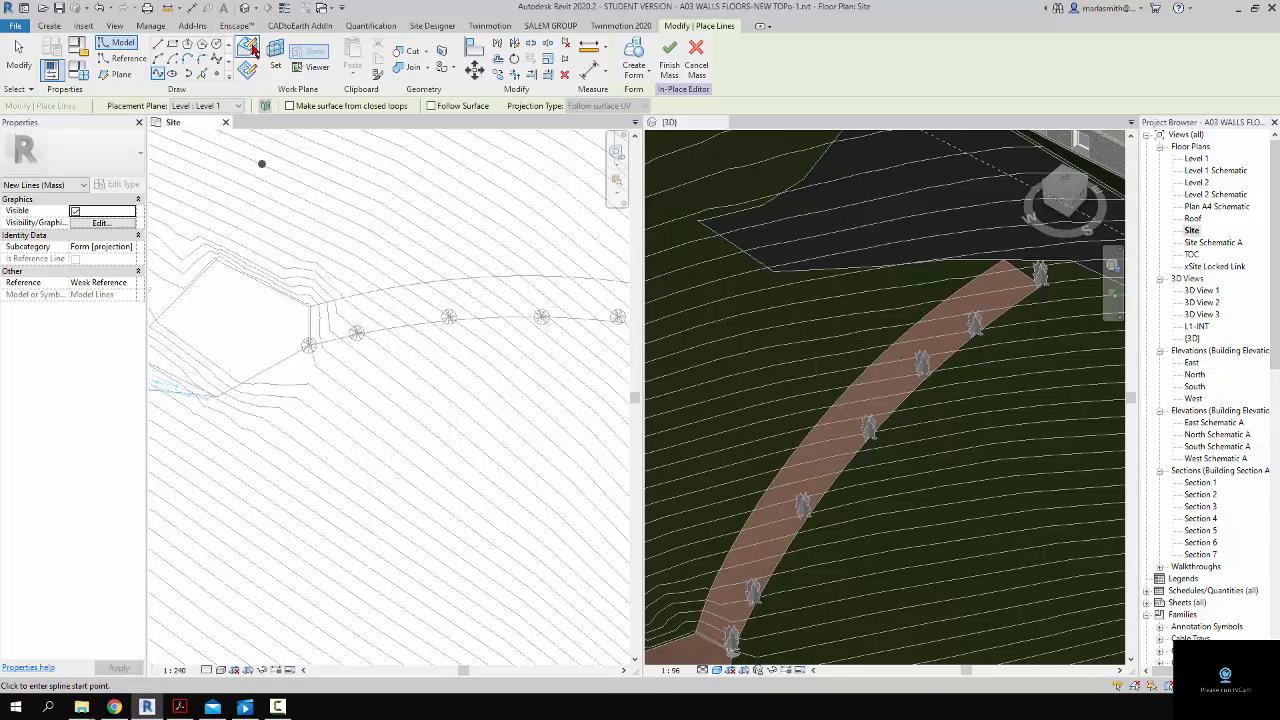
left_click(310, 345)
left_click(357, 332)
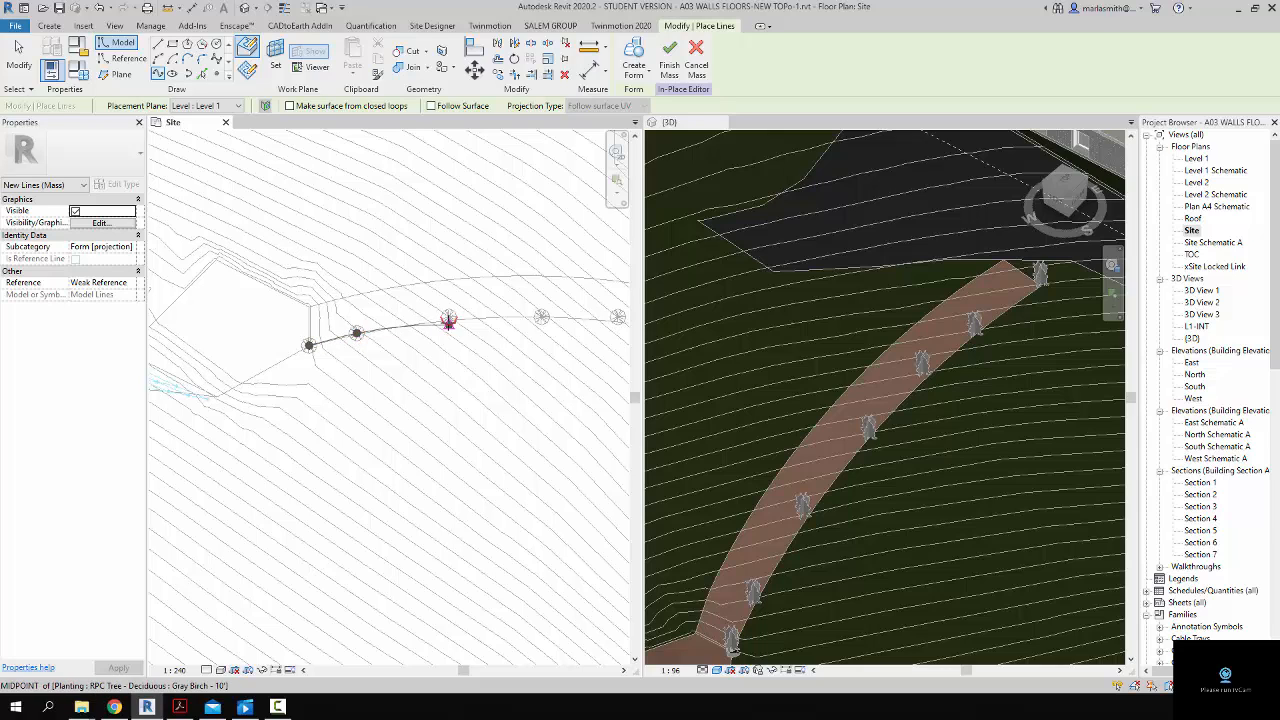
left_click(449, 319)
left_click(541, 317)
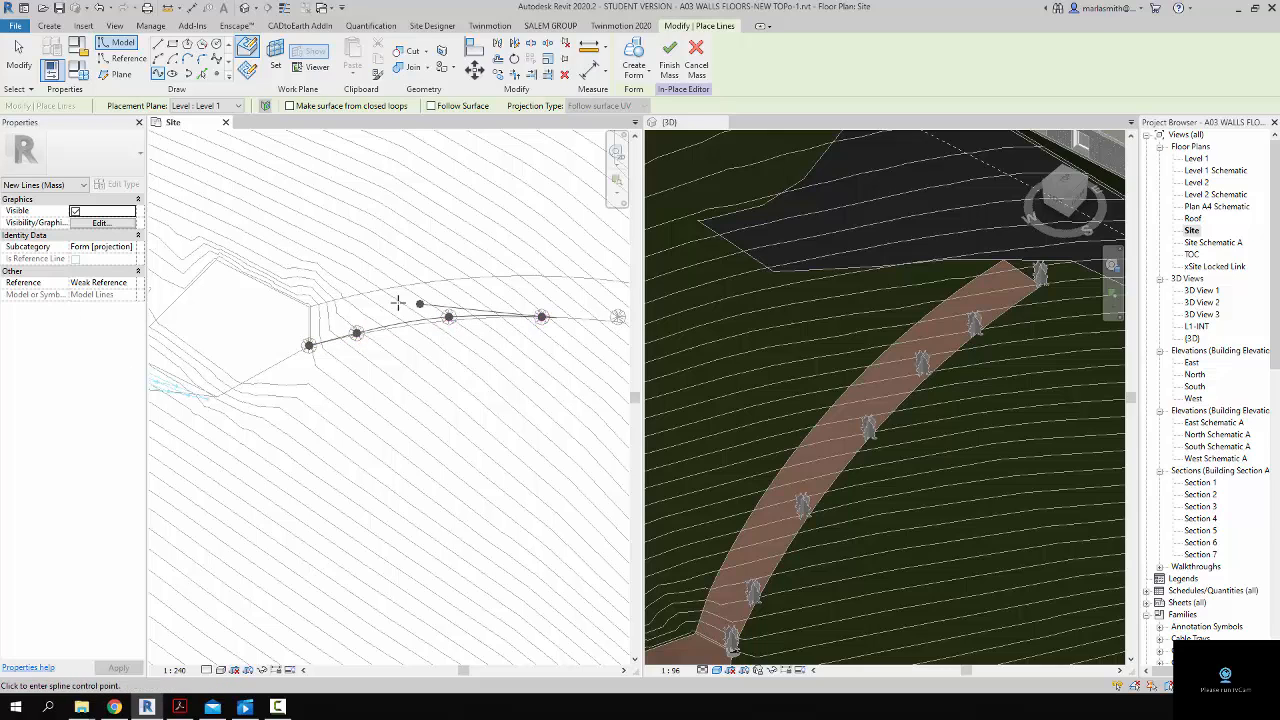
scroll(398, 303, "down", 2)
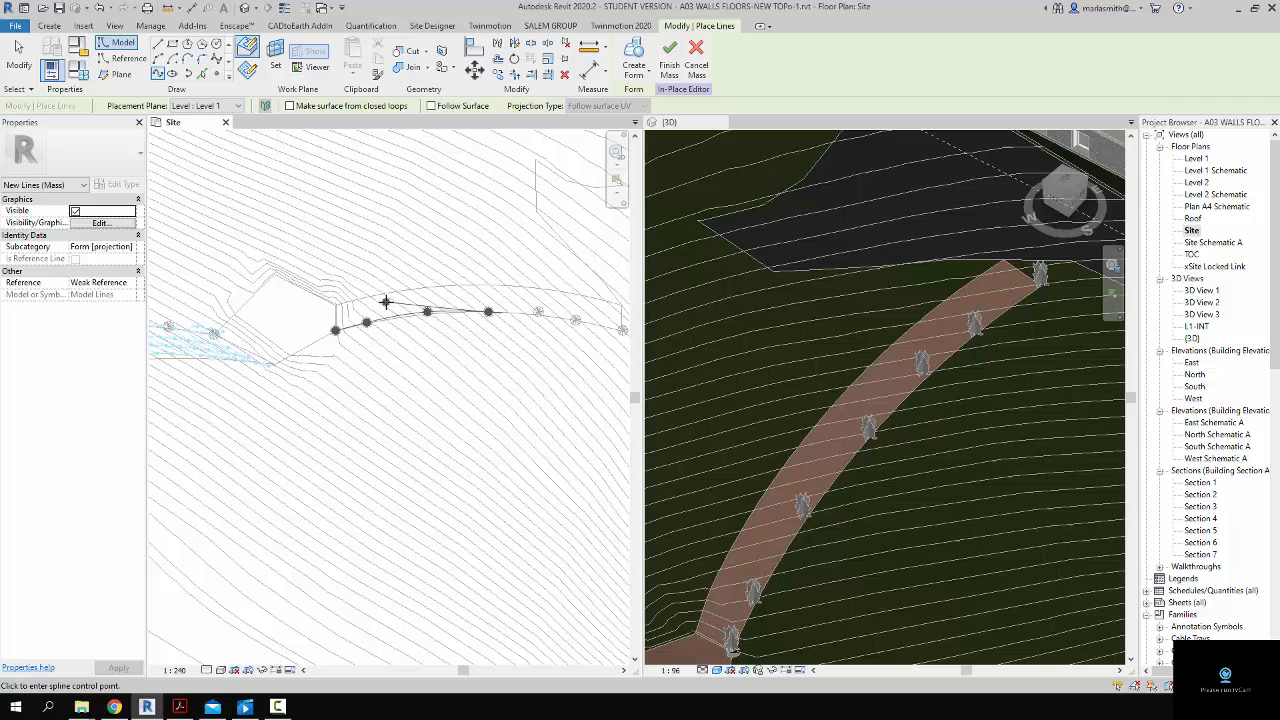
scroll(539, 314, "up", 2)
left_click(537, 310)
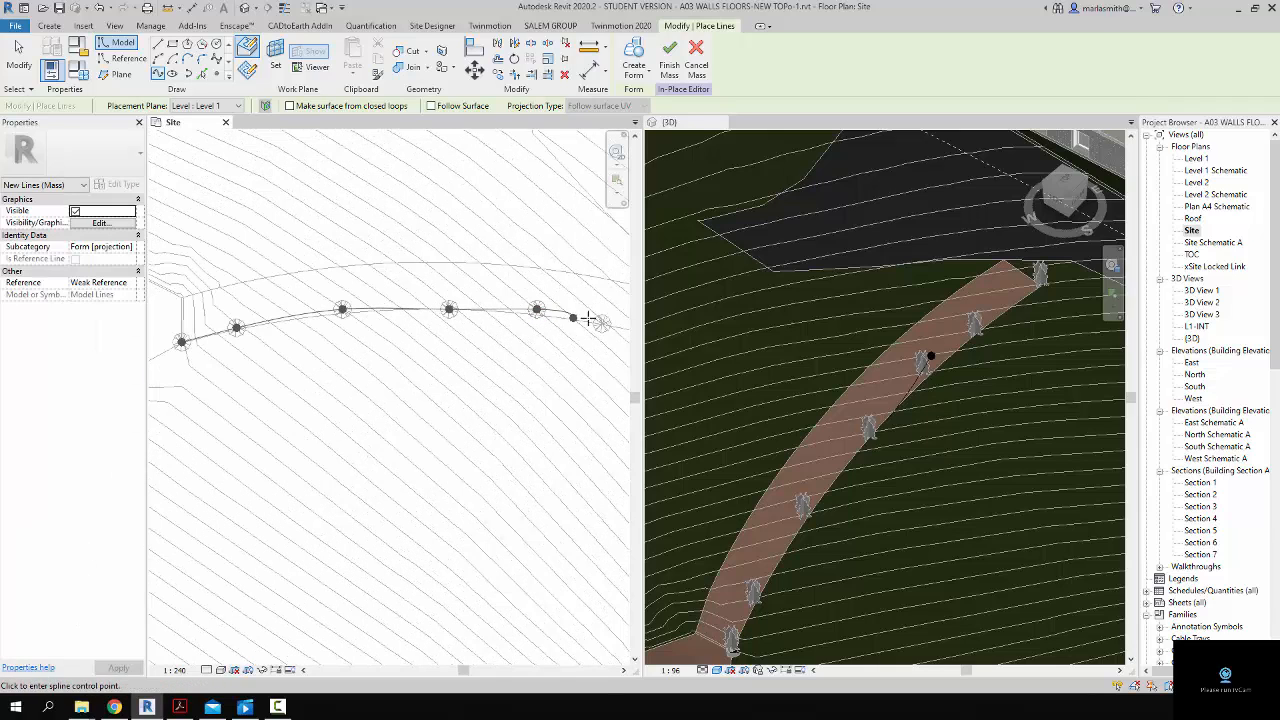
left_click(375, 286)
scroll(375, 286, "down", 2)
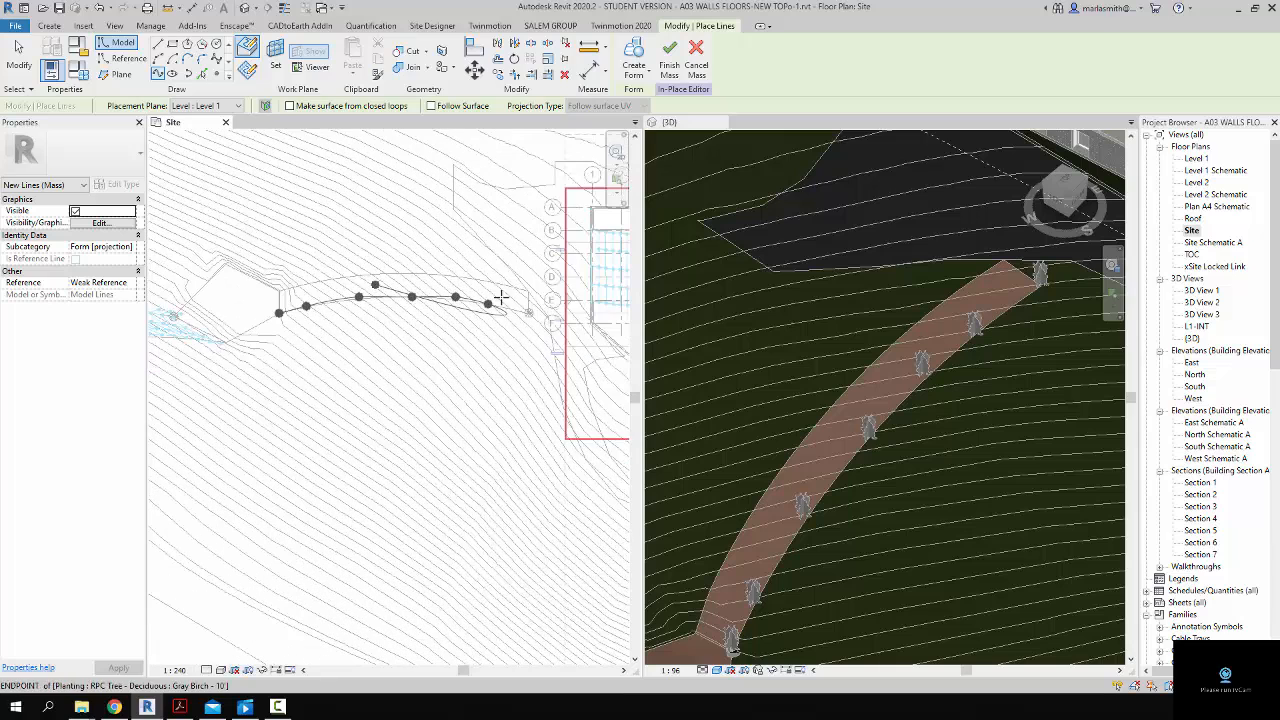
left_click(529, 313)
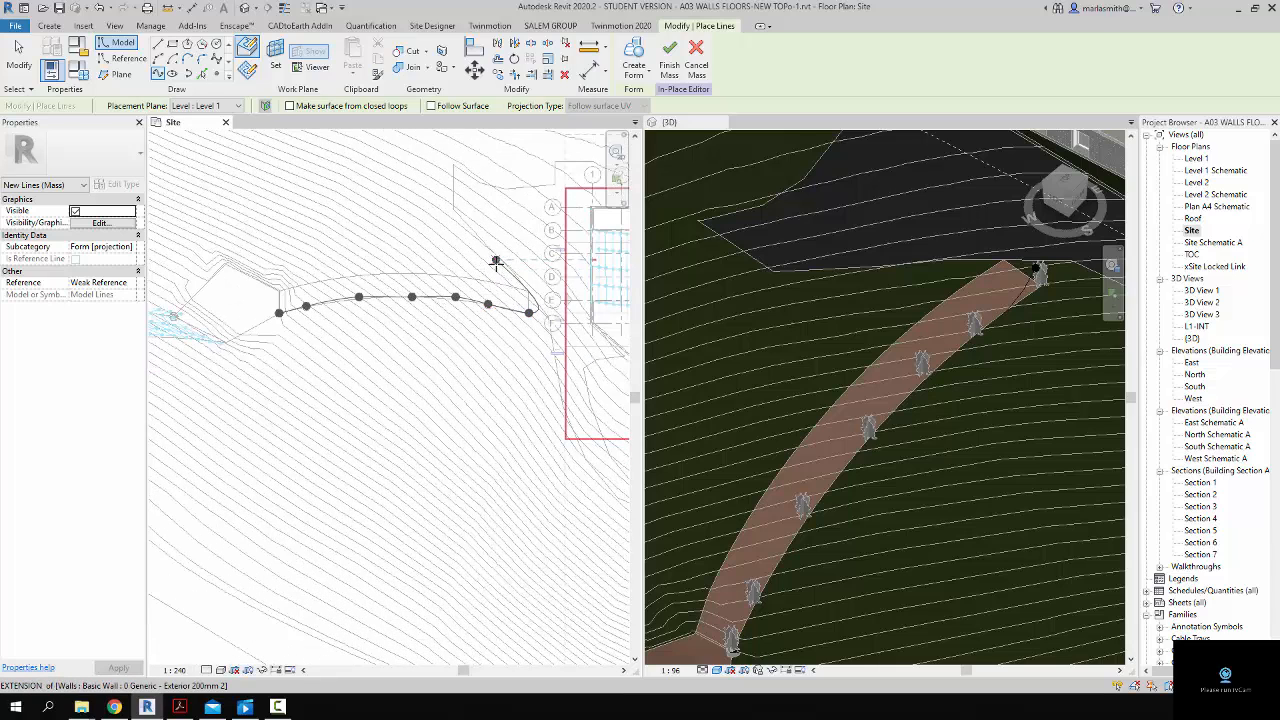
key("Escape")
key("Escape")
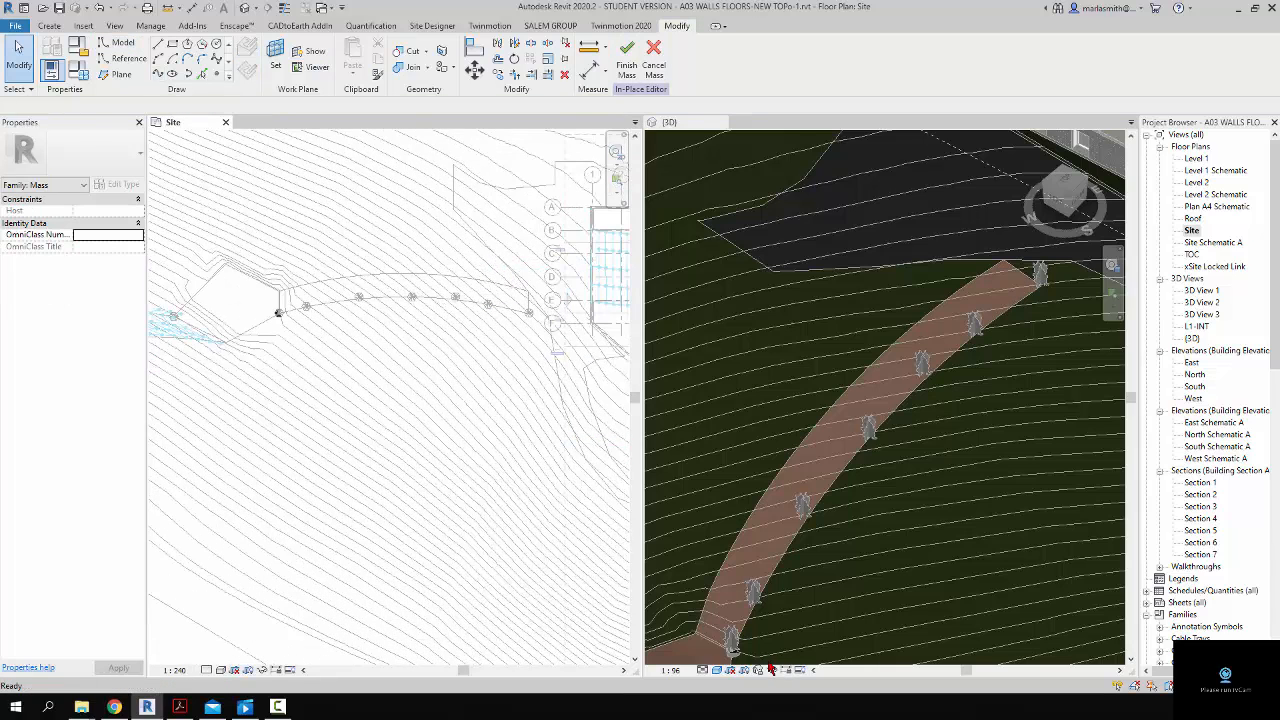
Set the 3D view's visual style to Wireframe.
left_click(717, 671)
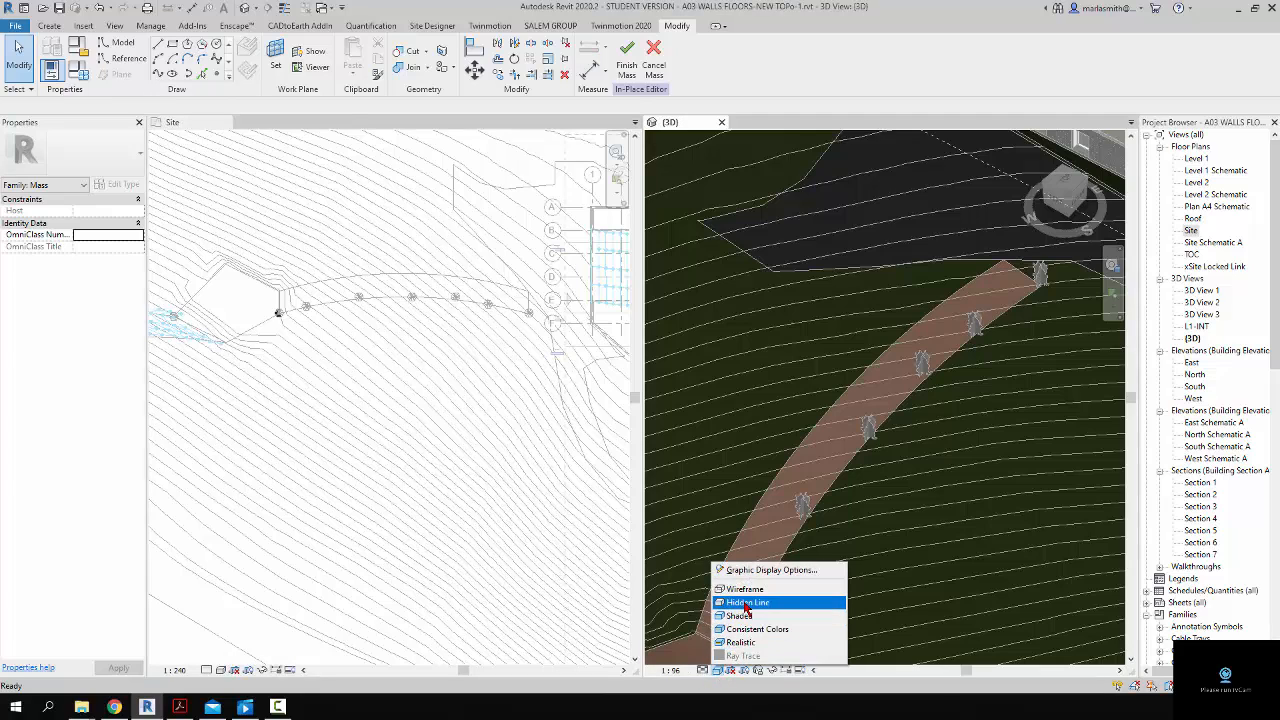
left_click(745, 604)
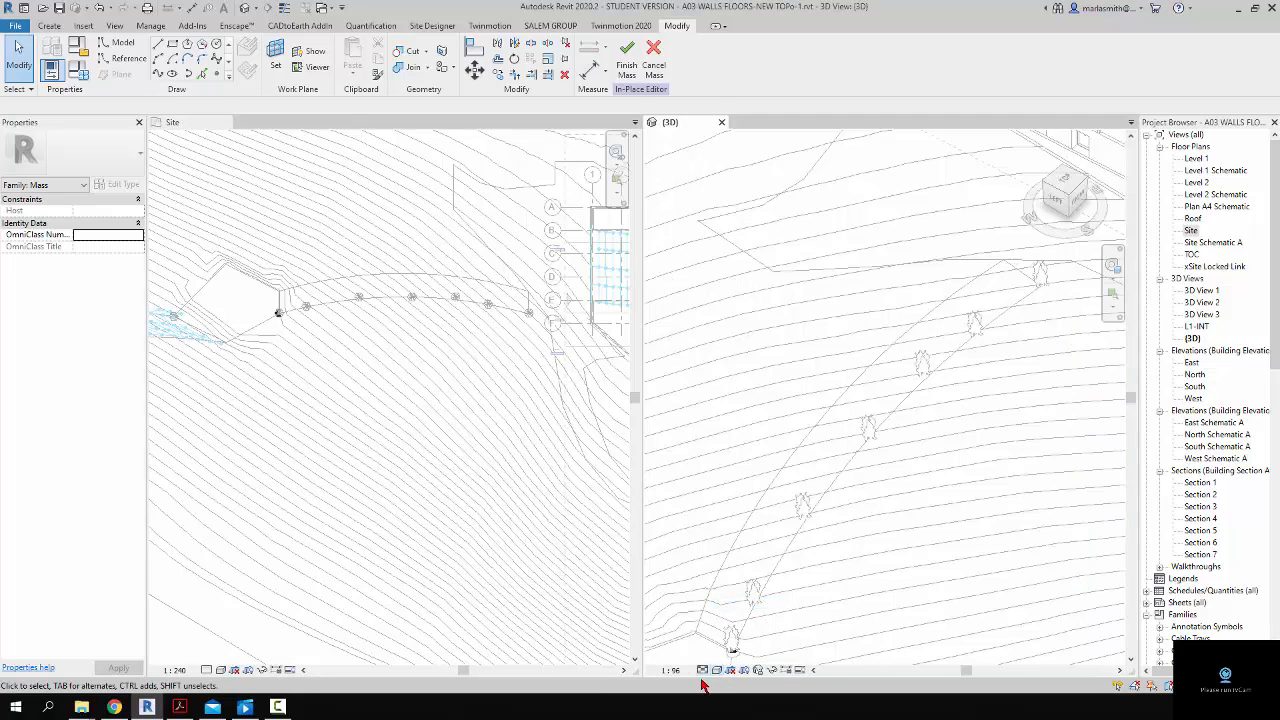
left_click(717, 671)
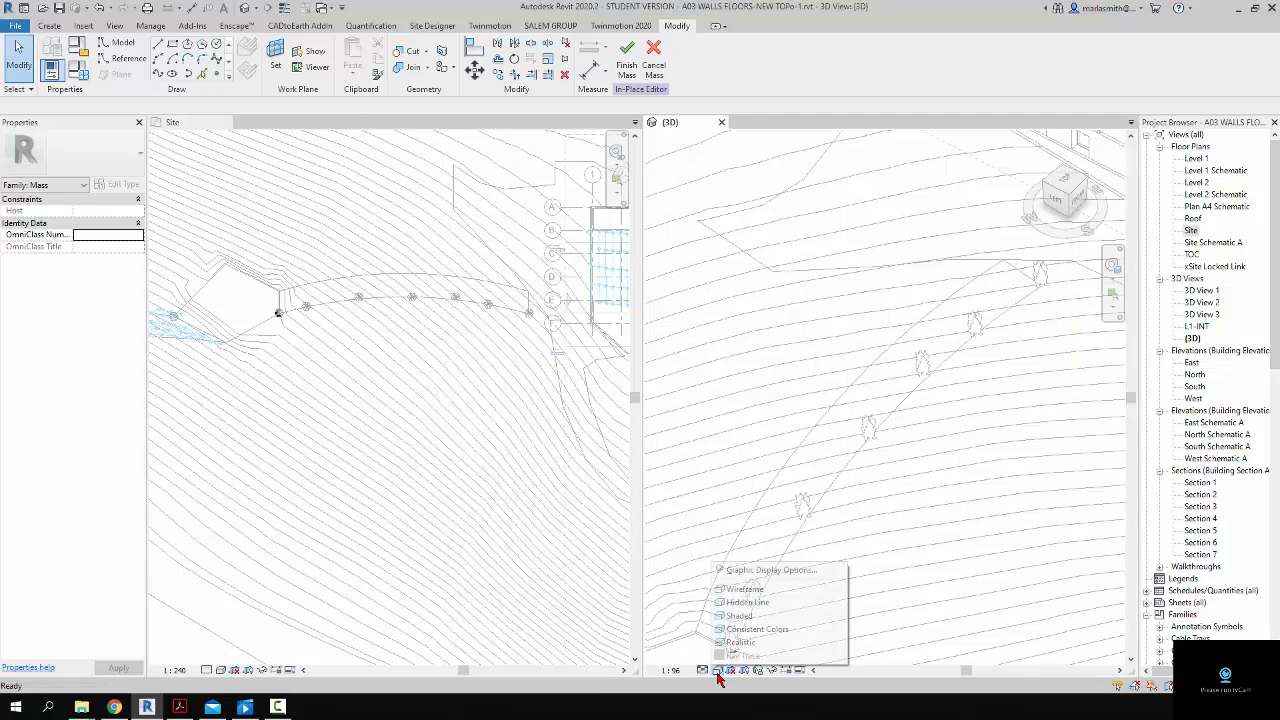
left_click(746, 596)
Make the spline through the trees a reference line.
left_click(928, 371)
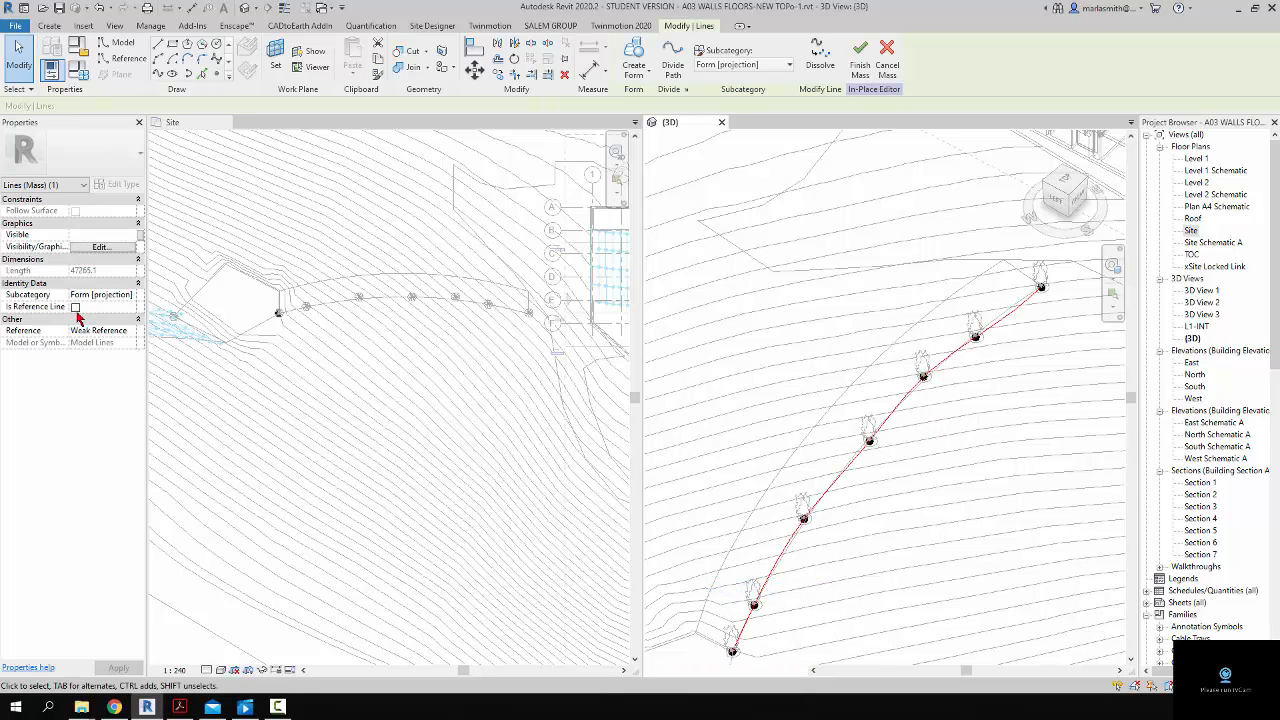
left_click(75, 307)
left_click(932, 478)
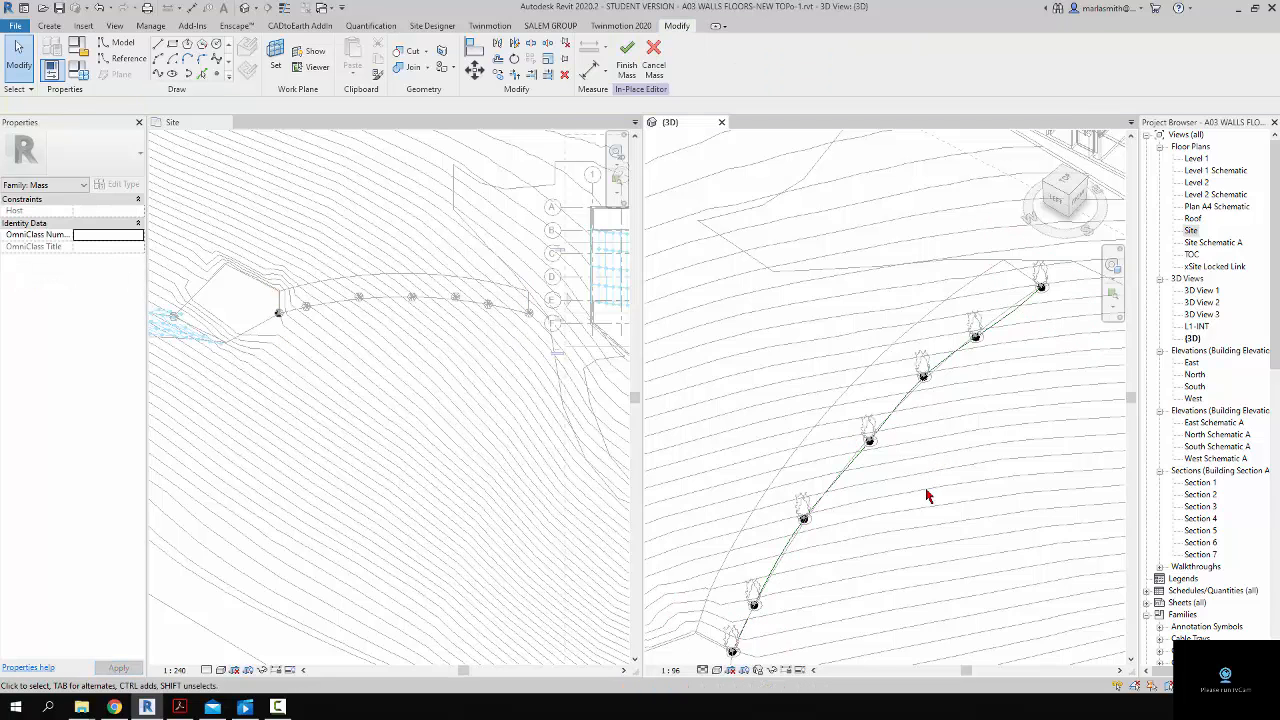
middle_click_drag(926, 489, 918, 480, "shift")
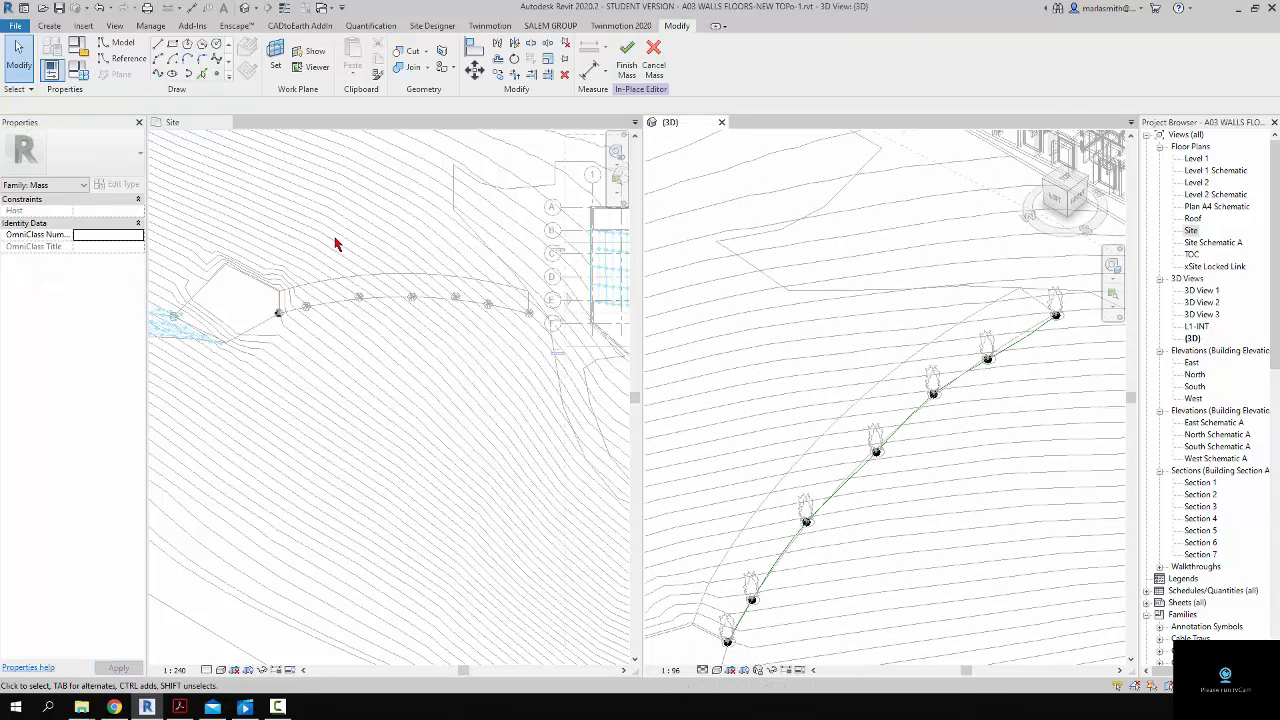